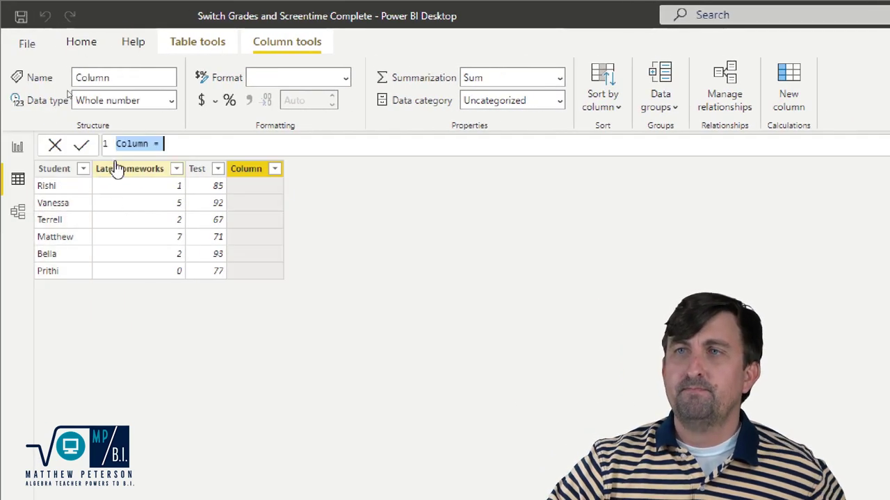
Define the new column as Reward, using an IF that returns "Pizza Party" when 'Student Data'[Late Homeworks] equals 0, with no false result.
type("Reward = ")
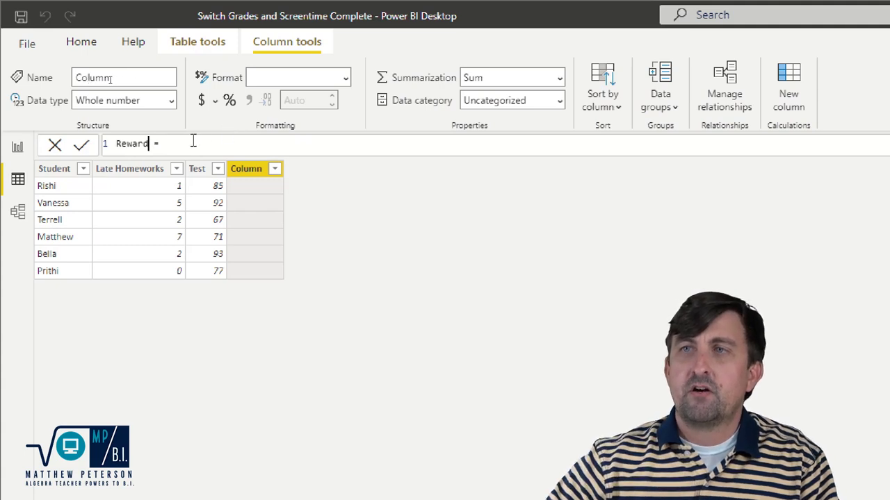
type("IF(")
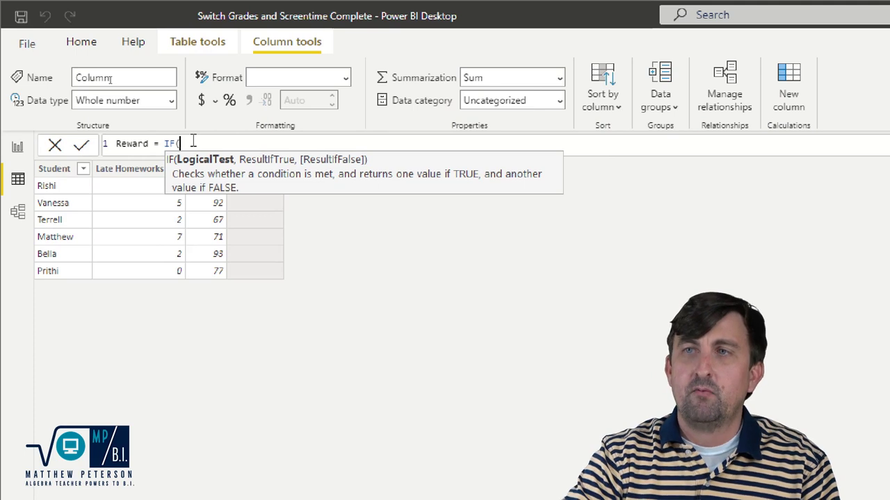
type("'Student Data'[Late Homeworks]")
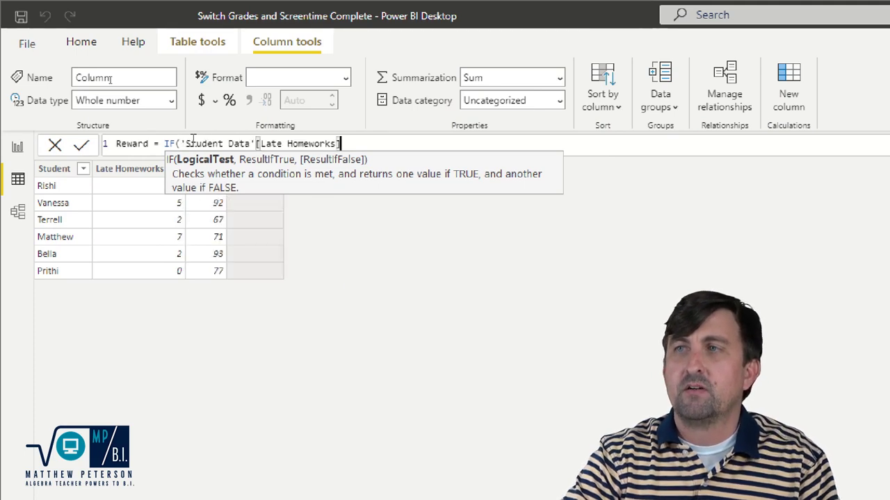
type("=")
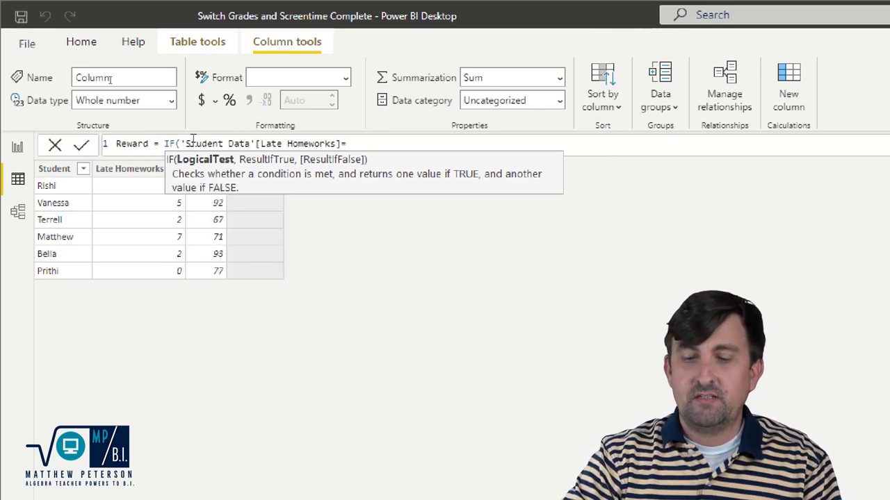
type("0,")
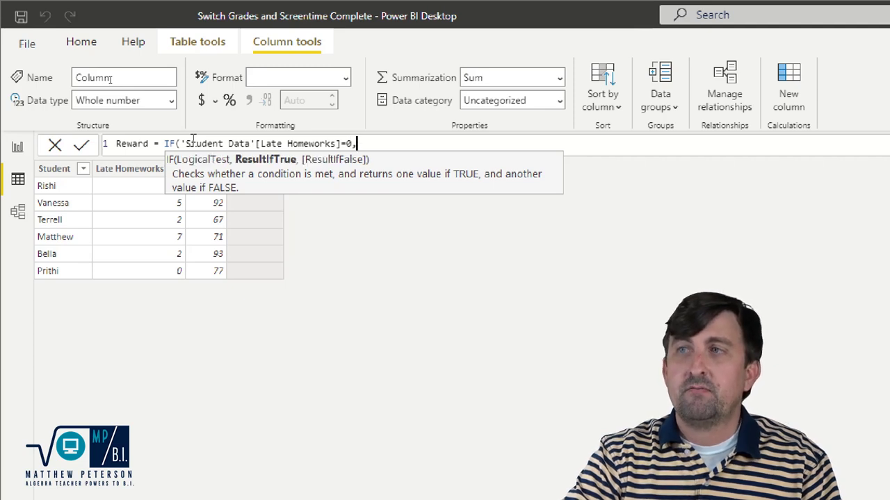
type("\"Pizza Party\"")
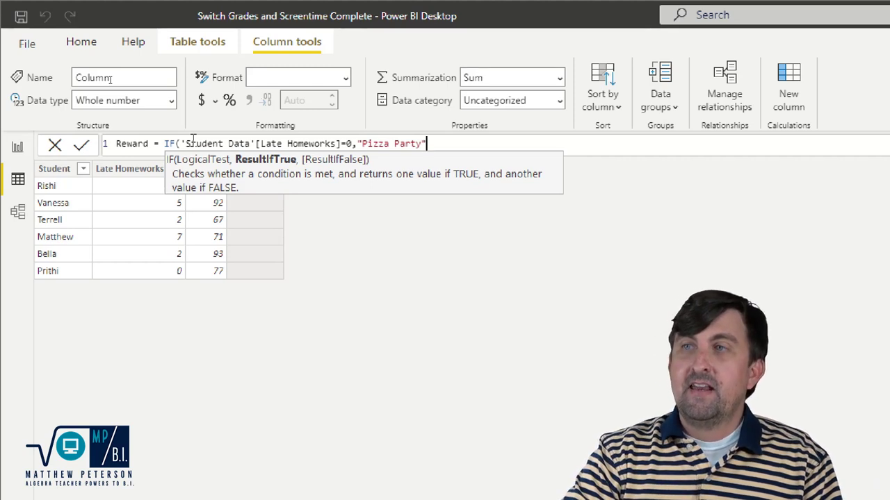
type(",")
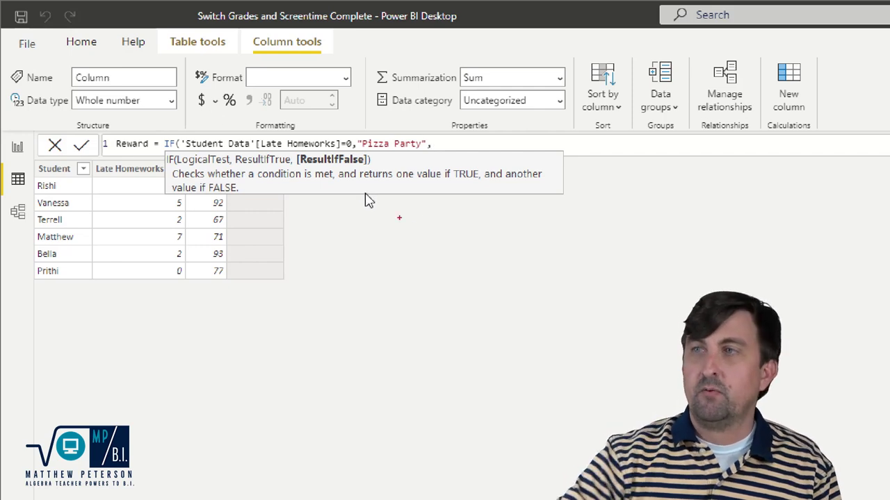
left_click_drag(336, 172, 382, 260)
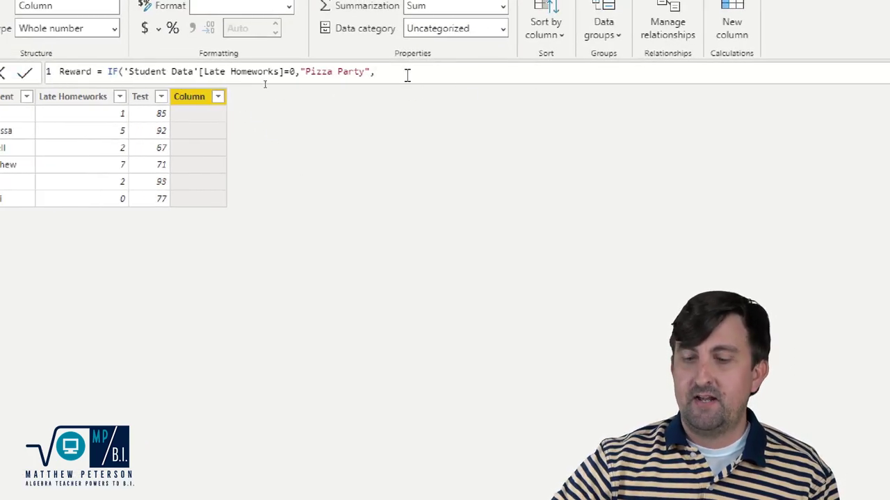
key("BackSpace")
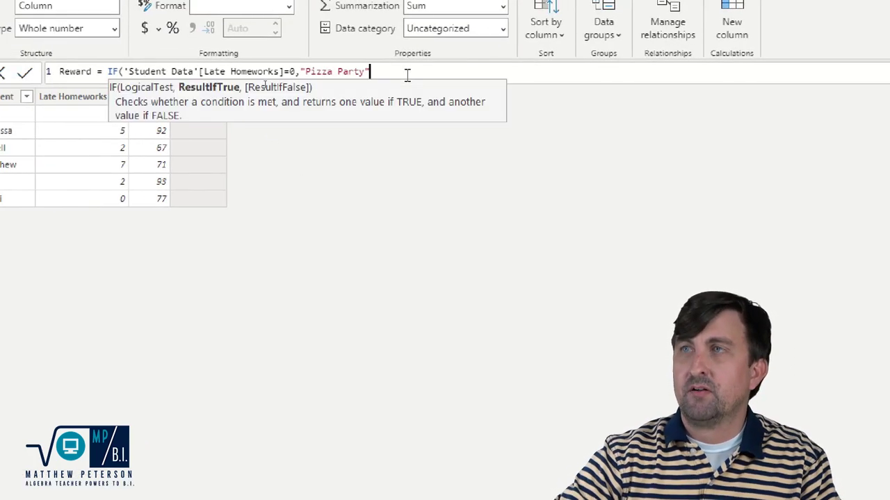
type(")")
key("Return")
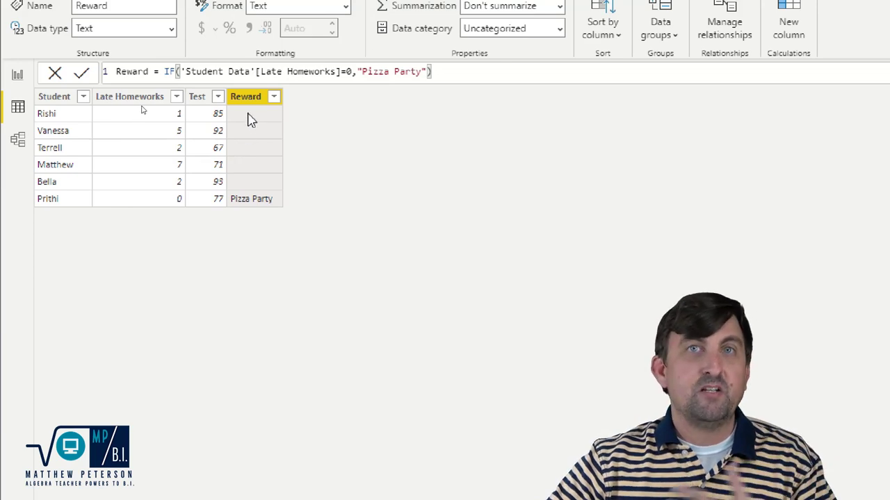
Add "Tardy Pass" as the false result of the IF in the Reward formula and apply it.
left_click(429, 72)
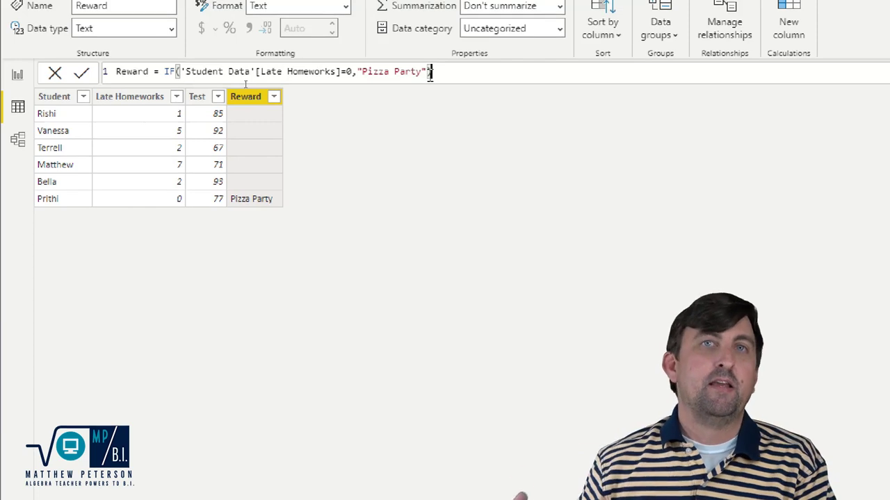
key("BackSpace")
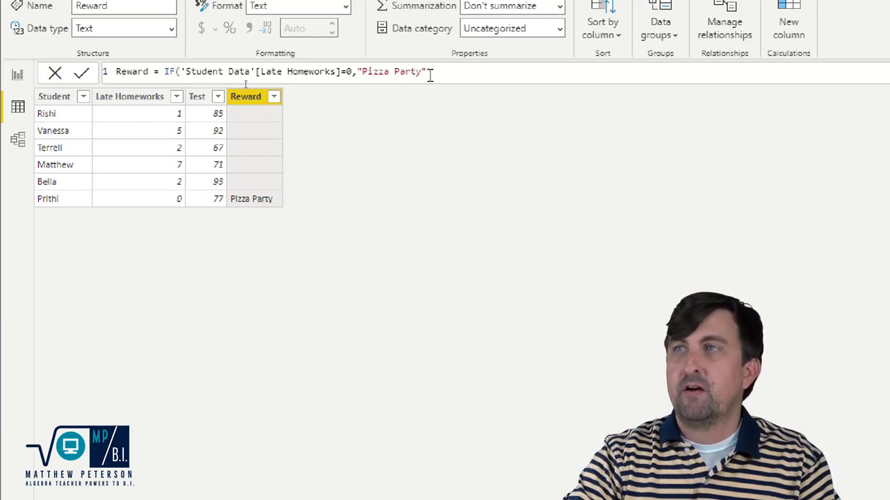
type(", \"")
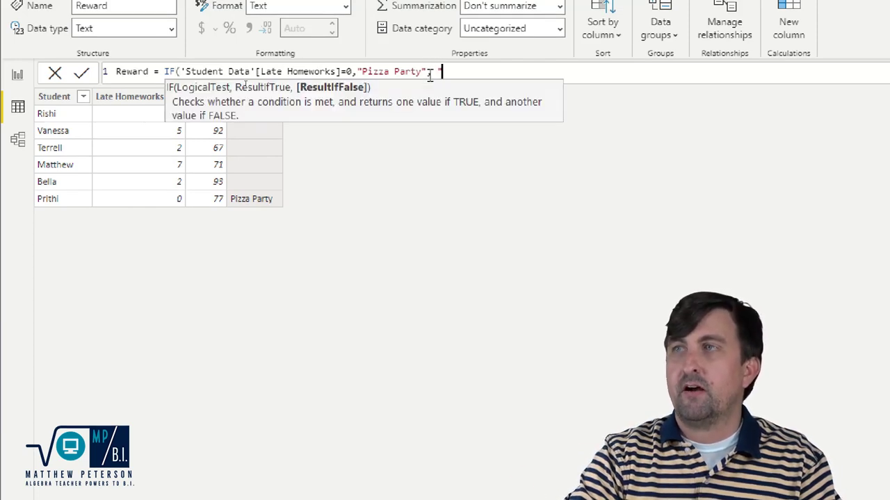
type("Tardy P")
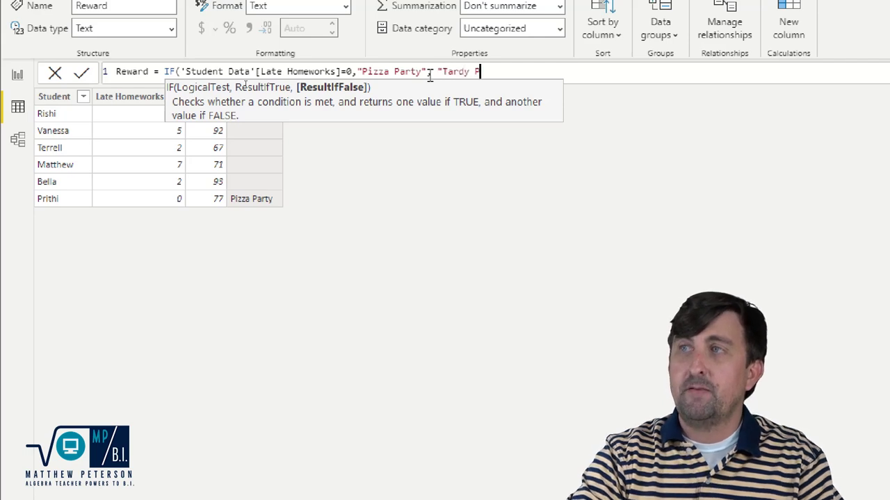
type("ass\")")
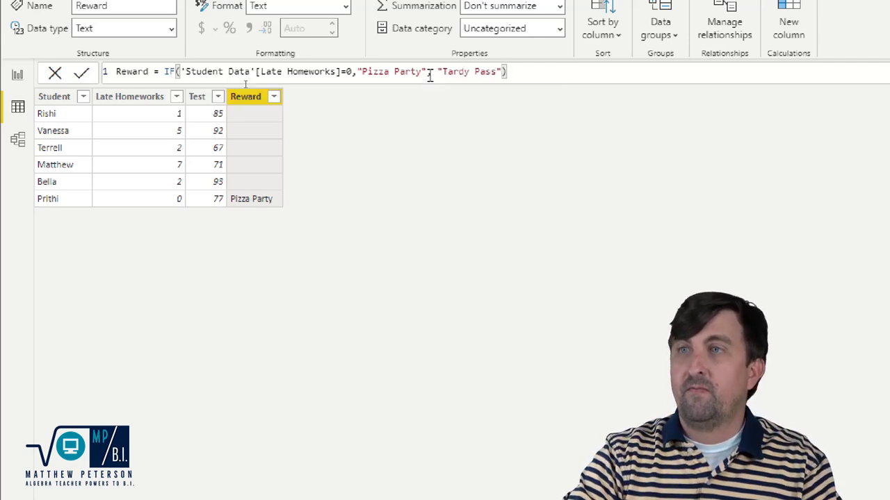
key("Return")
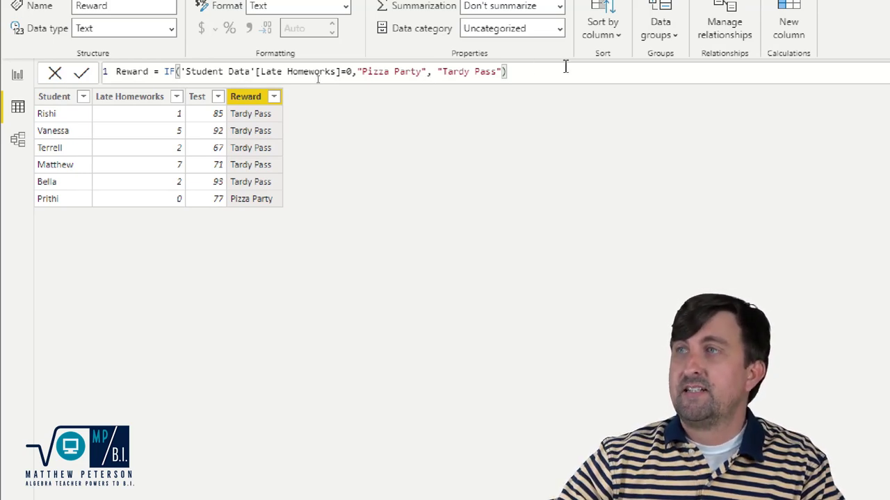
Replace the "Tardy Pass" result with a nested IF on a new indented line, testing whether 'Student Data'[Late Homeworks] equals 1.
left_click_drag(508, 71, 446, 73)
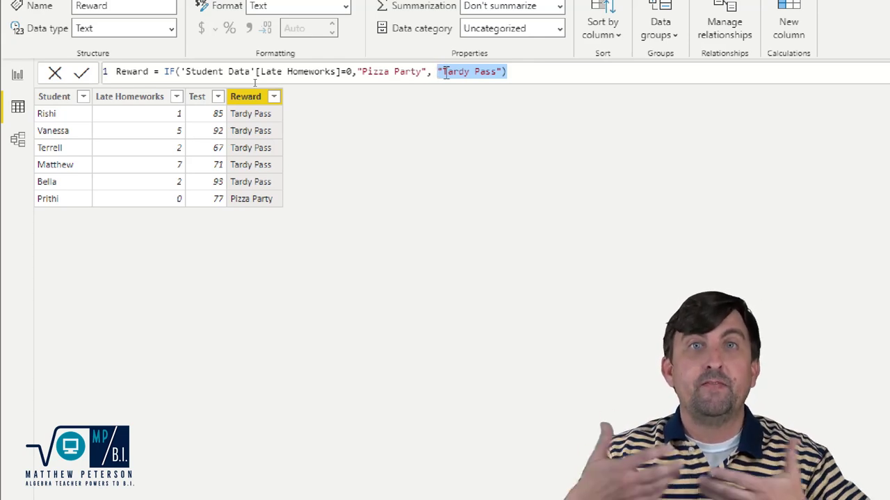
key("BackSpace")
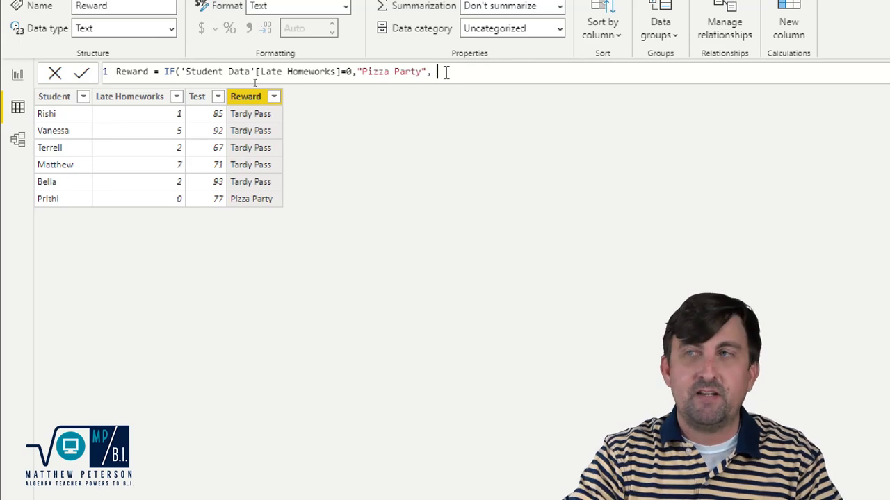
key("shift+Return")
key("Tab")
key("Tab")
key("Tab")
type("IF(")
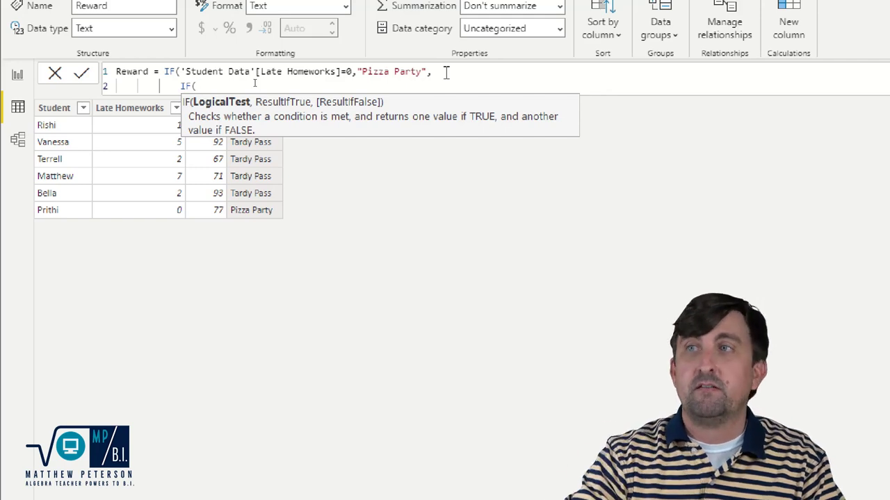
type("lat")
key("Tab")
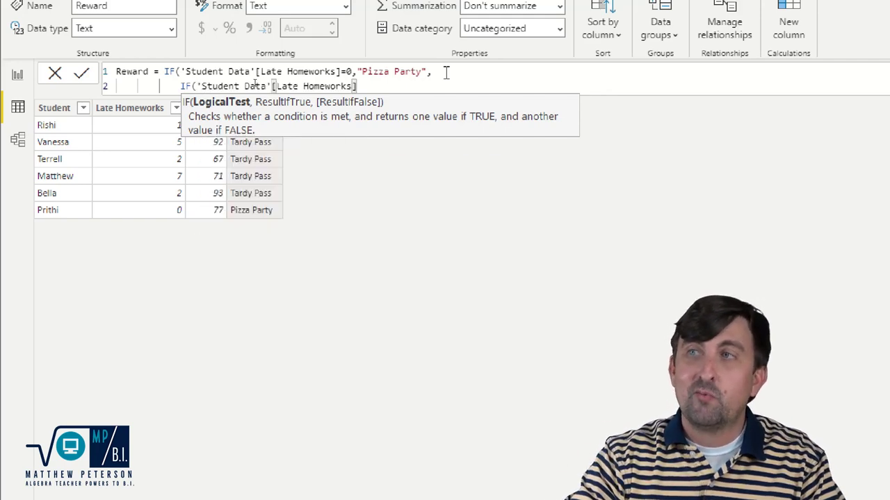
type("=1,")
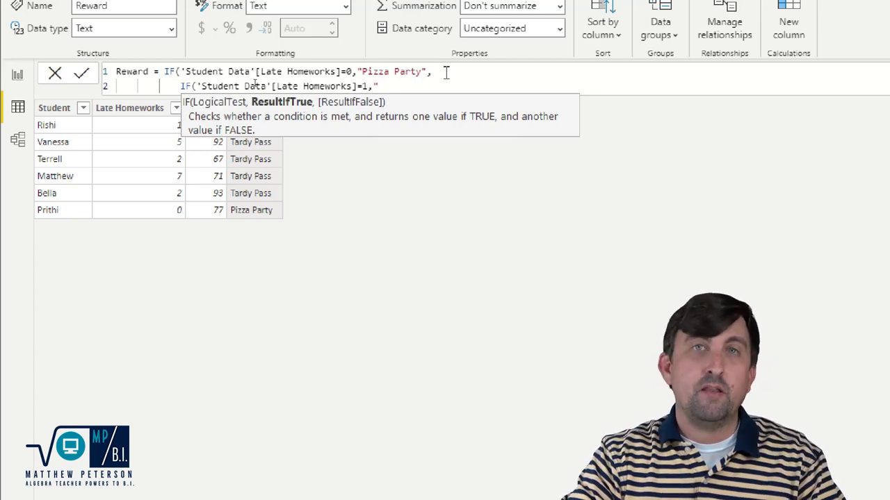
Complete the nested IF with "Tardy Pass" as the true result and "No reward" as the false result, and apply the formula.
type("\"Trady")
key("BackSpace")
key("BackSpace")
key("BackSpace")
key("BackSpace")
type("ard")
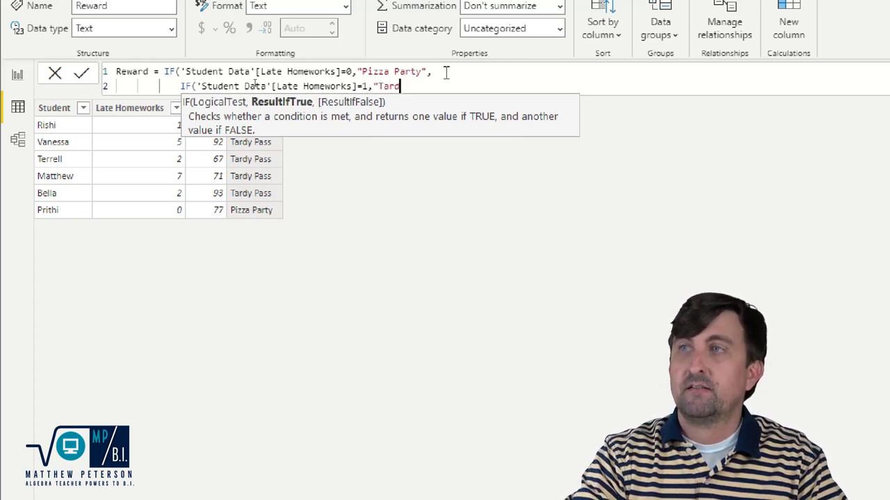
type("y Pass\",")
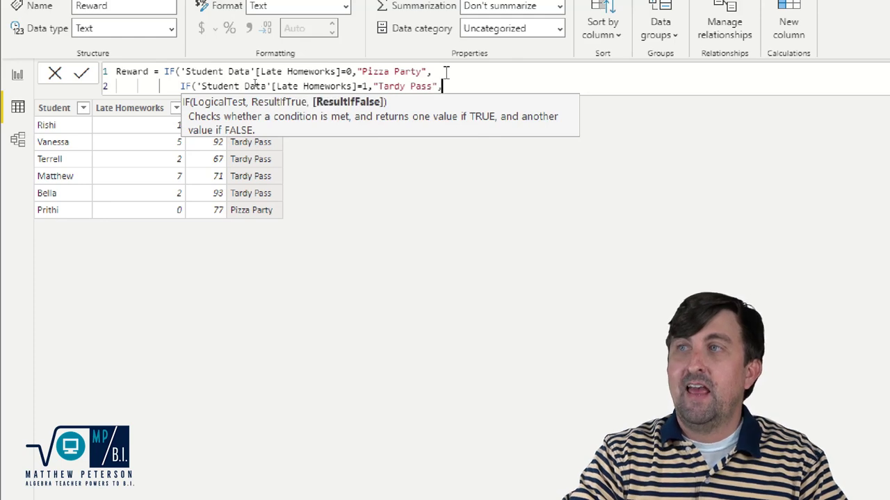
type(" \"No reward\")")
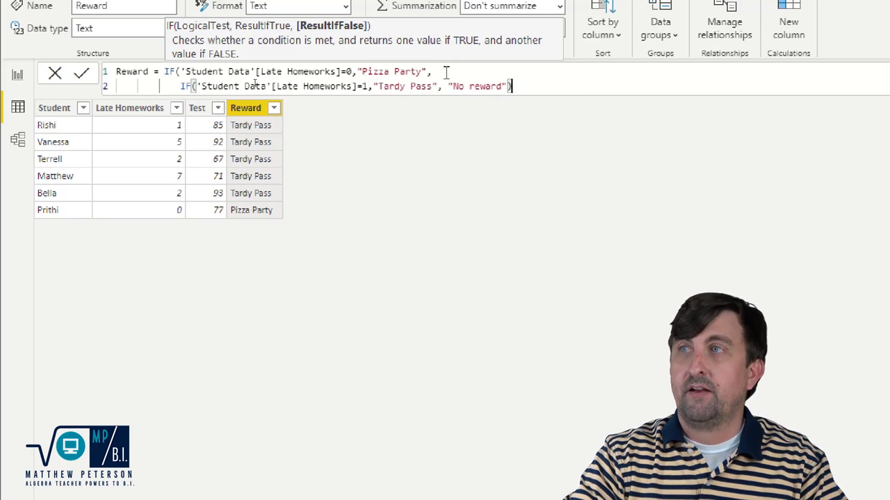
type(")")
key("Return")
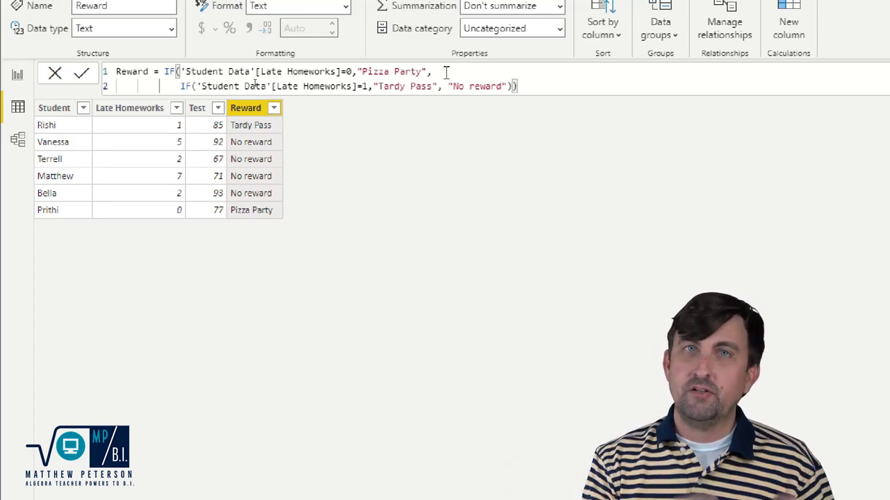
Replace the nested IF expression in the Reward formula with a SWITCH function evaluating 'Student Data'[Late Homeworks].
left_click_drag(518, 86, 164, 76)
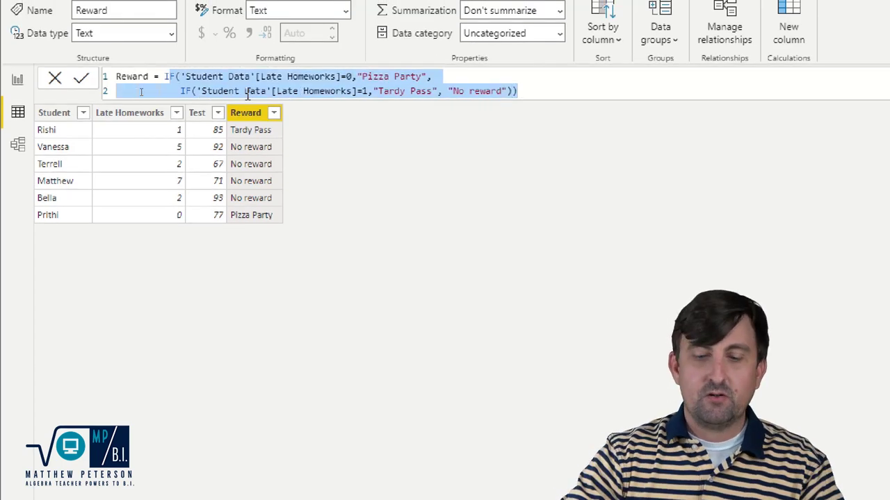
type("I")
key("BackSpace")
type("sw")
key("Tab")
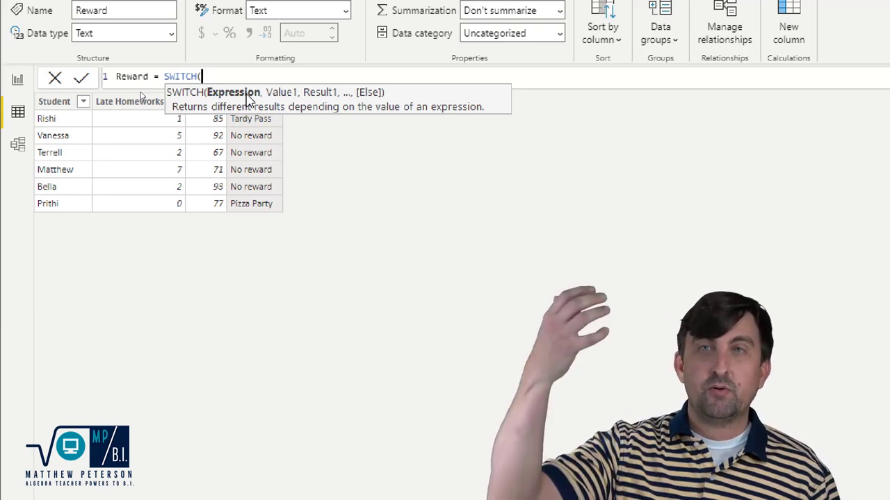
type("lat")
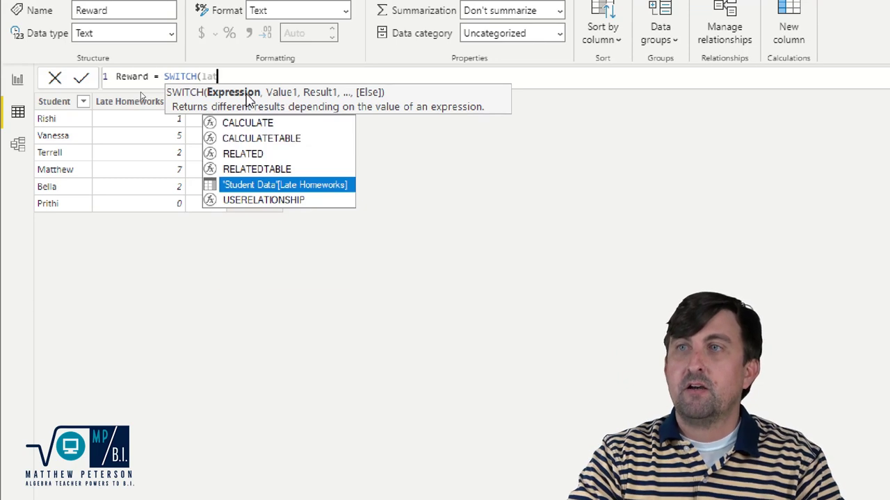
key("Tab")
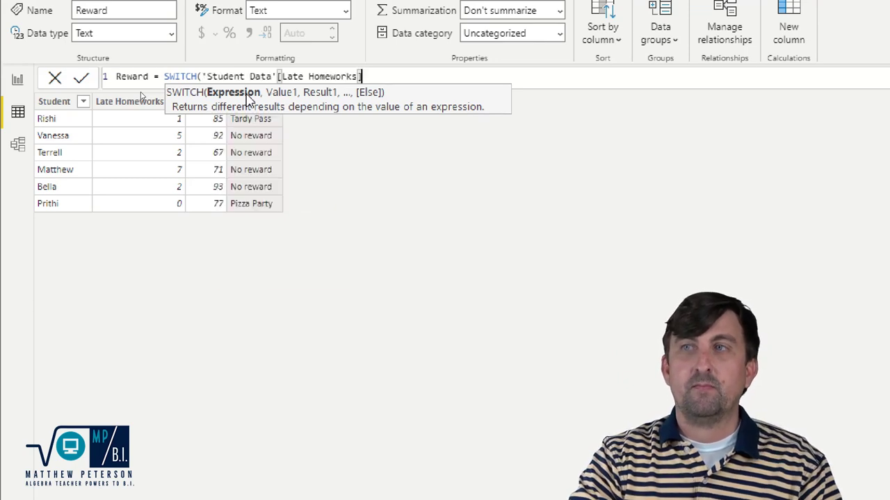
Make the SWITCH return "Pizza Party" for the value 0, close the function and apply the formula.
type(",")
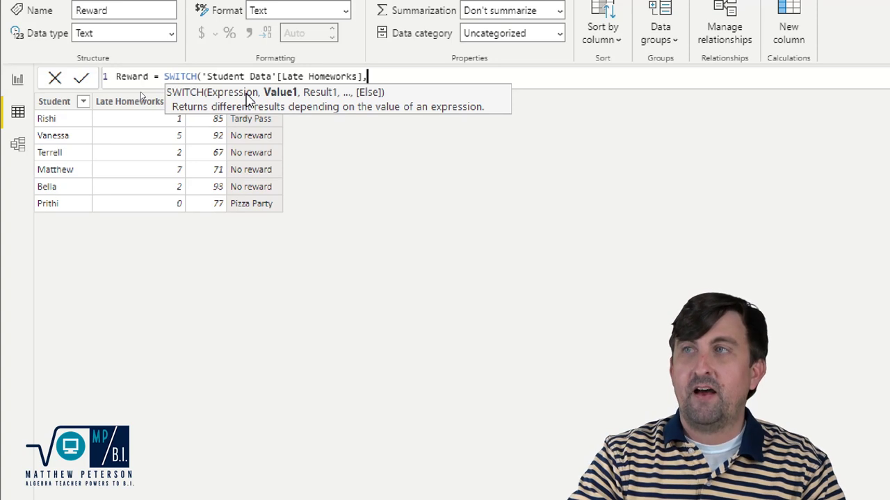
type("0,")
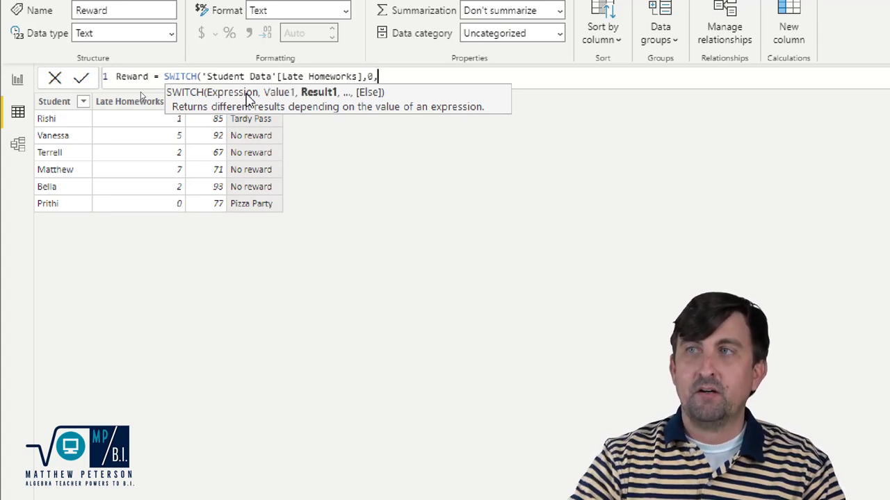
type("\"Piz")
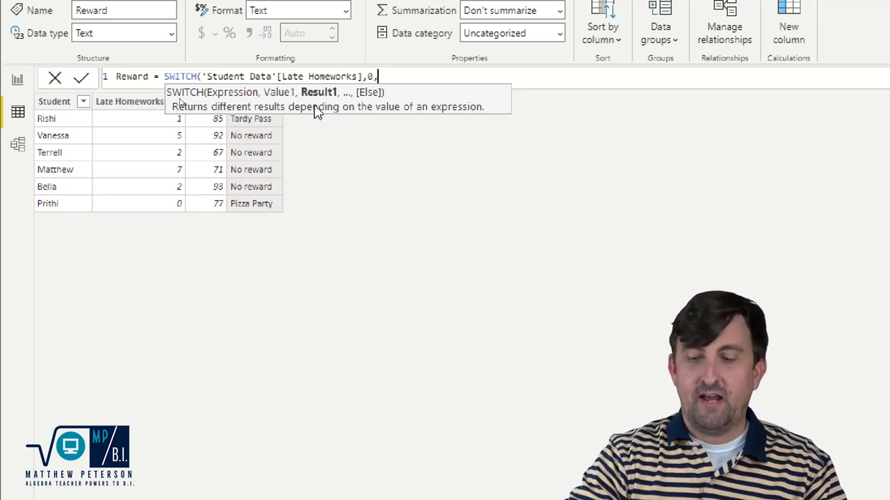
type("za Party\"")
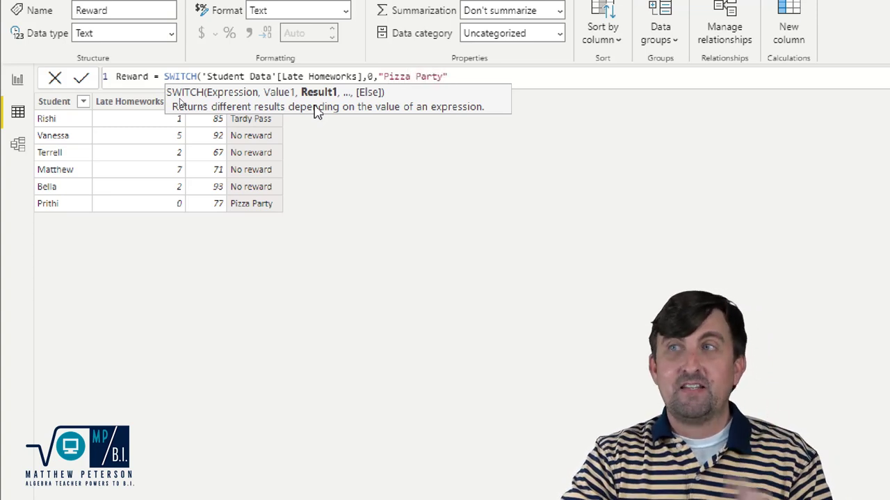
type(")")
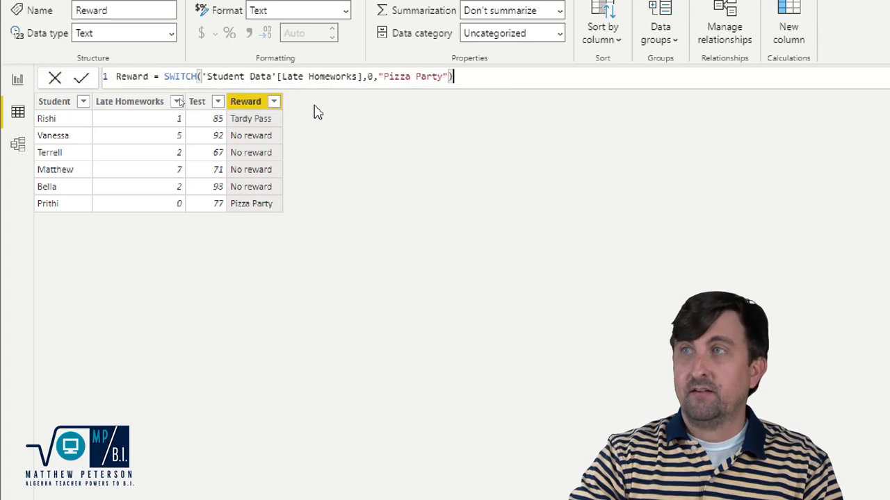
key("Return")
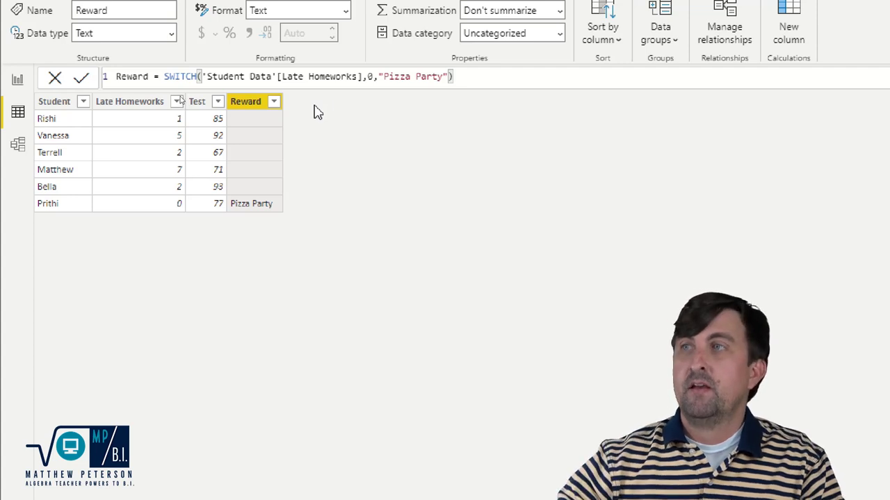
Add "No reward" as the fallback result of the SWITCH in the Reward formula and apply it.
left_click(447, 77)
key("Delete")
type(",")
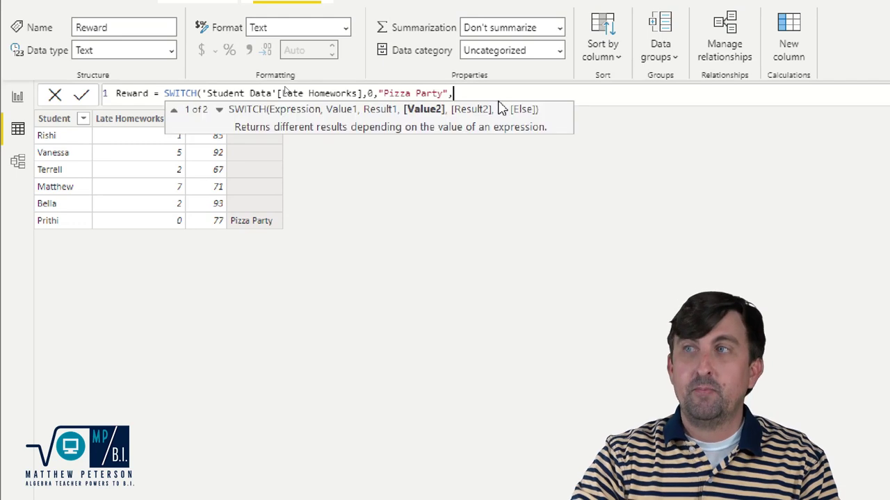
type("\"No rewar")
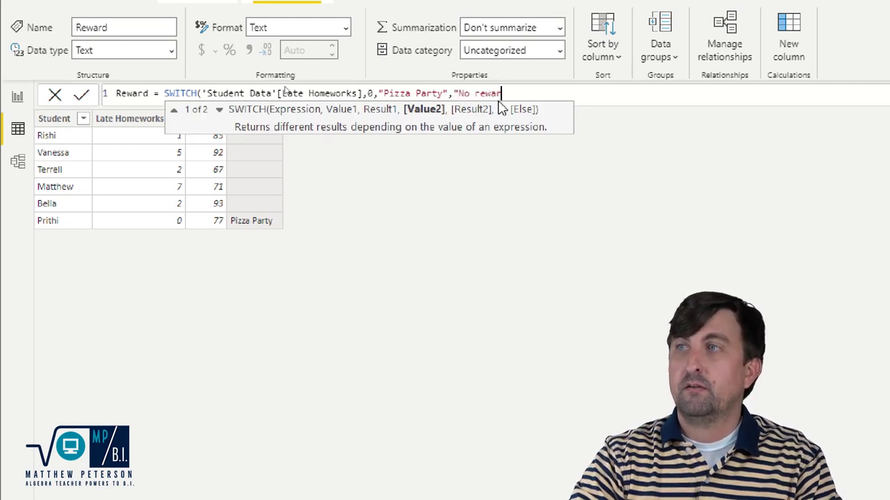
type("d\")")
key("Return")
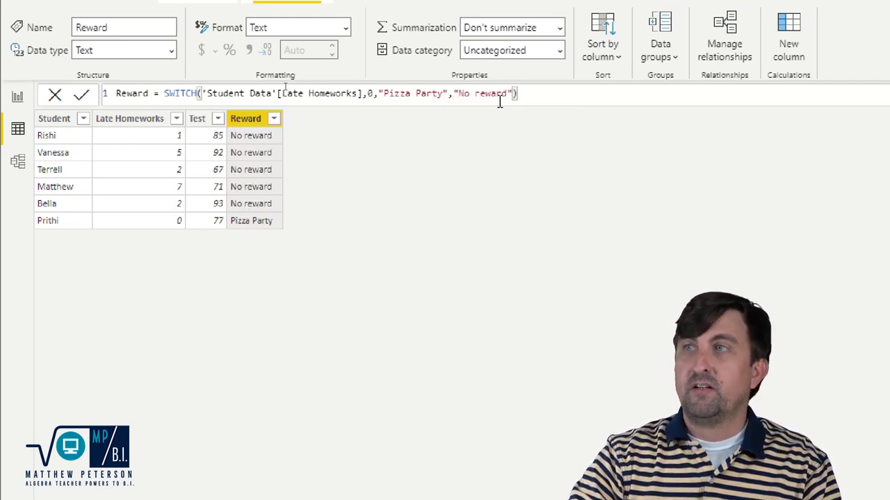
Replace the "No reward" fallback in the SWITCH with the value 1 returning "Tardy Pass".
left_click(514, 96)
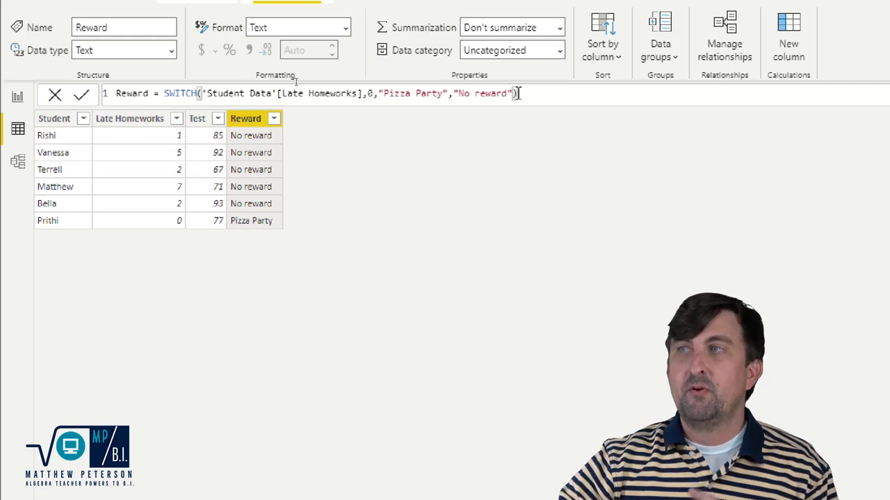
key("BackSpace")
key("BackSpace")
key("BackSpace")
key("BackSpace")
key("BackSpace")
key("BackSpace")
key("BackSpace")
key("BackSpace")
key("BackSpace")
key("BackSpace")
key("BackSpace")
key("BackSpace")
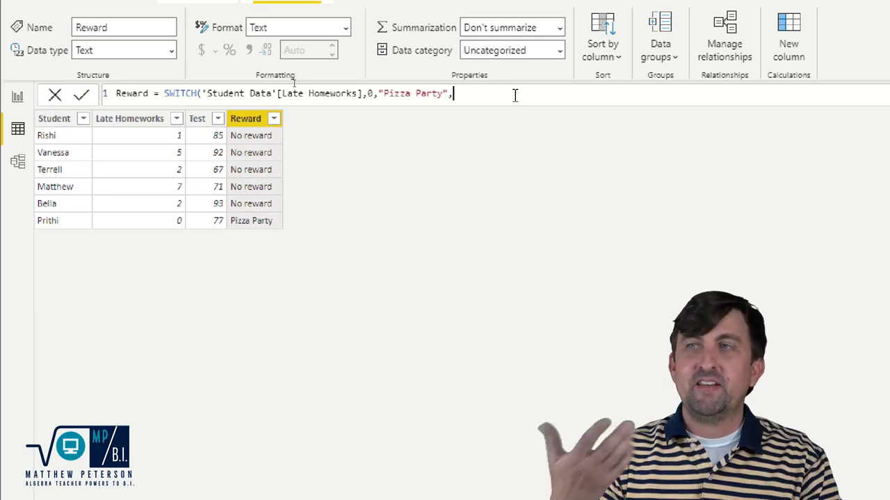
type("1,\"")
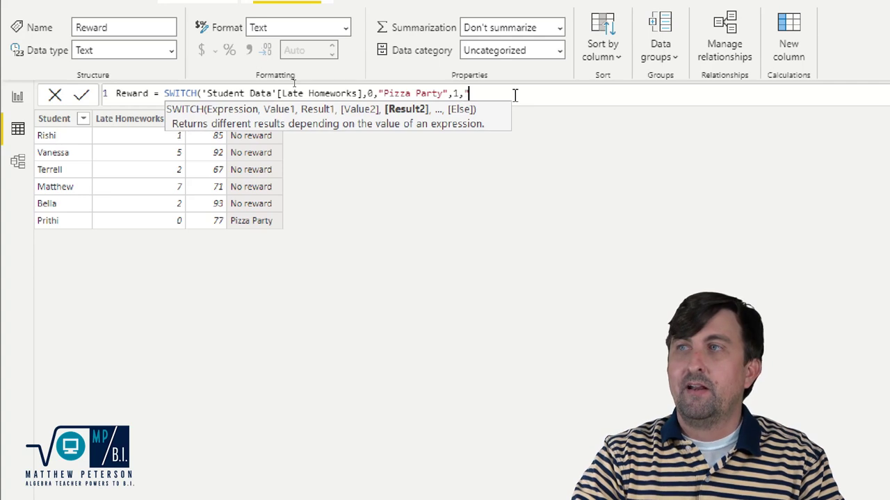
type("Tardy Pass\"")
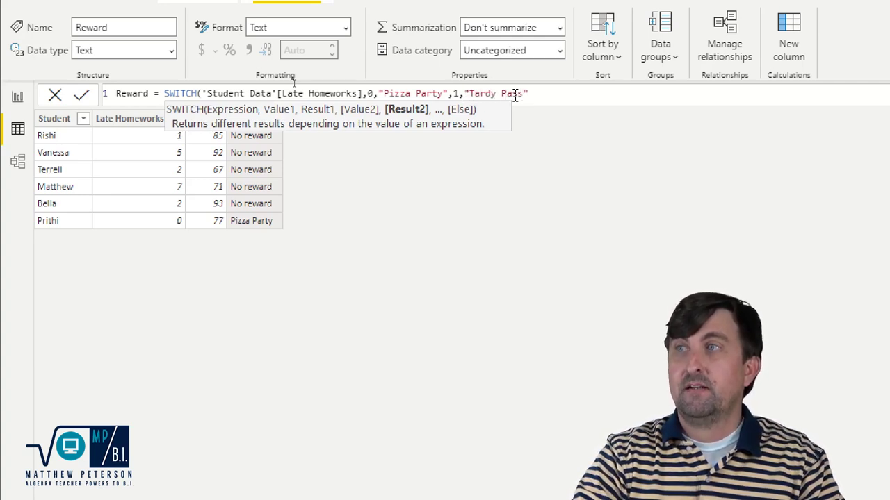
type(",")
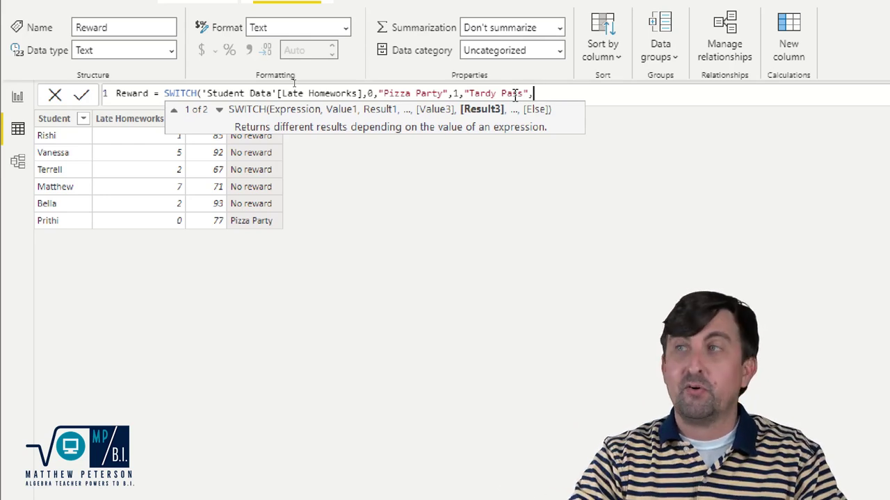
Make the SWITCH return "Homework Pass" for the value 2 and "No Reward" otherwise, and apply the formula.
type("2,\"Homework Pass\"")
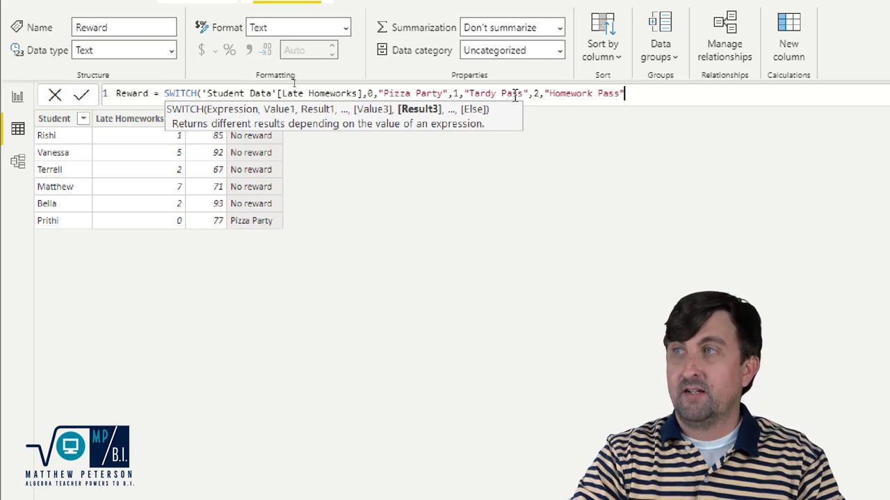
type(",")
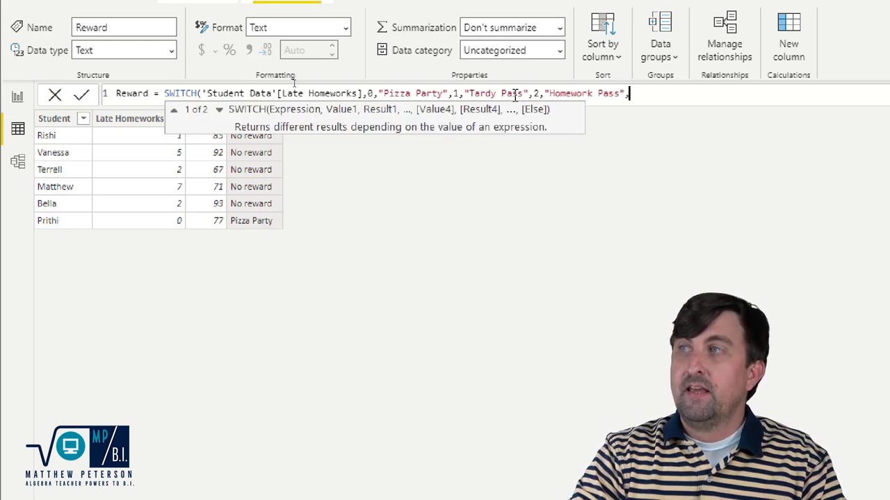
type("\"No")
type("Reward\"")
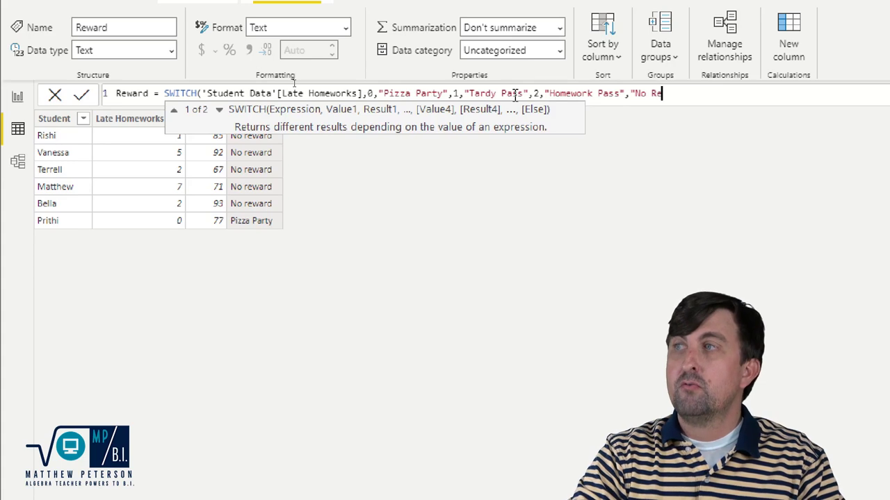
type(")")
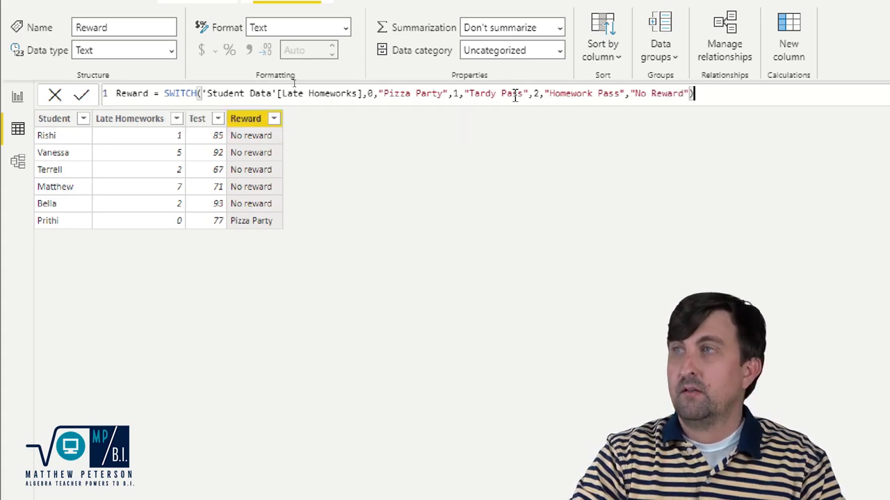
key("Return")
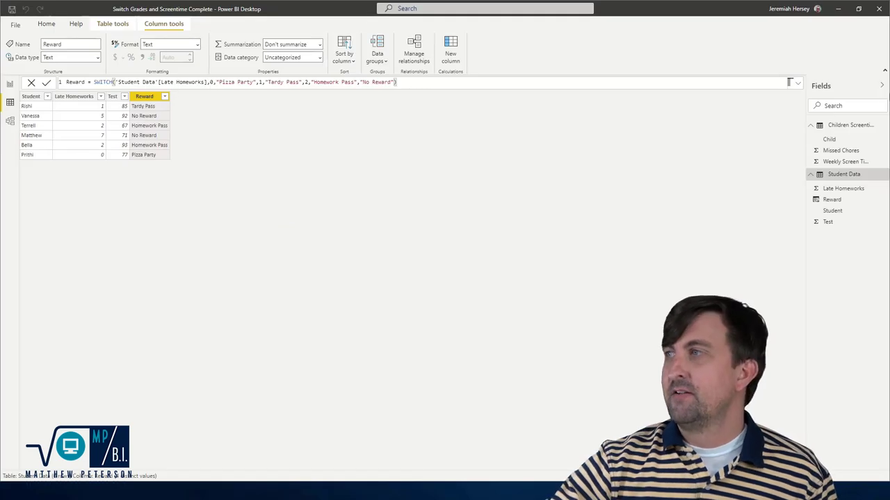
Add an Actual Screen Time column to the Children Screentime table by pasting the copied nested IF formula and applying it.
left_click(845, 126)
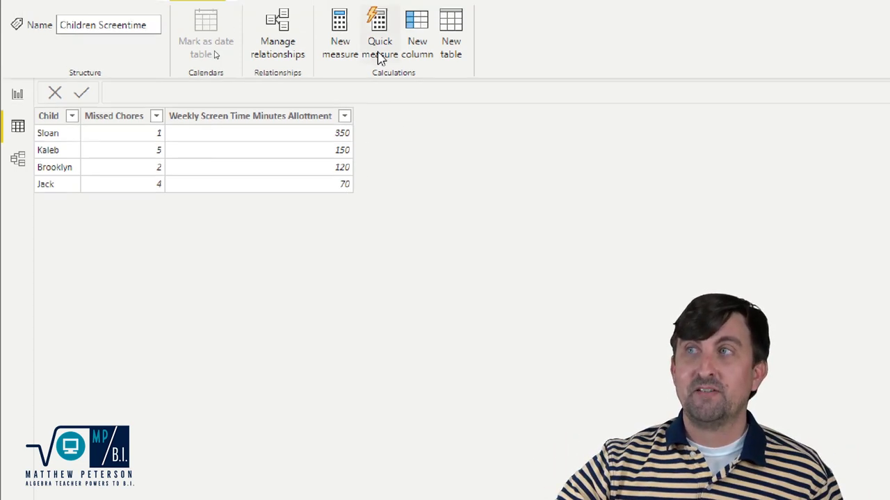
left_click(419, 92)
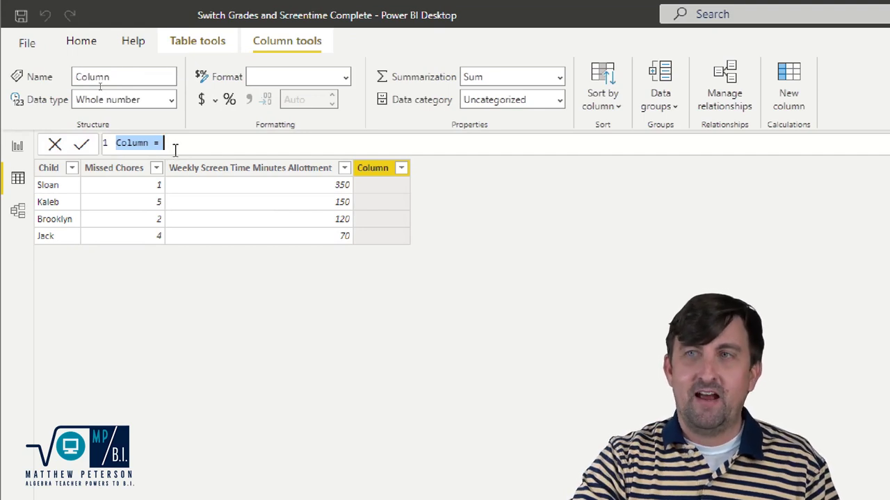
key("ctrl+v")
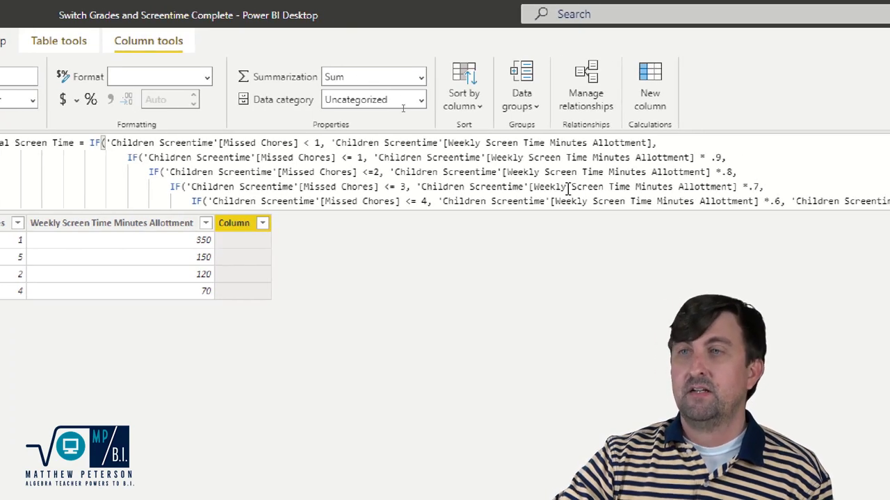
key("Return")
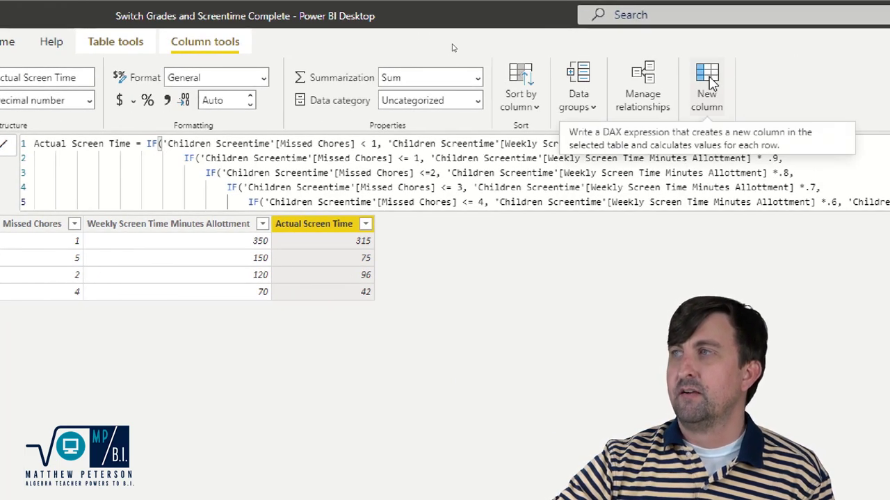
Create another calculated column named Switch Time and start its formula with a SWITCH function evaluating TRUE().
left_click(708, 83)
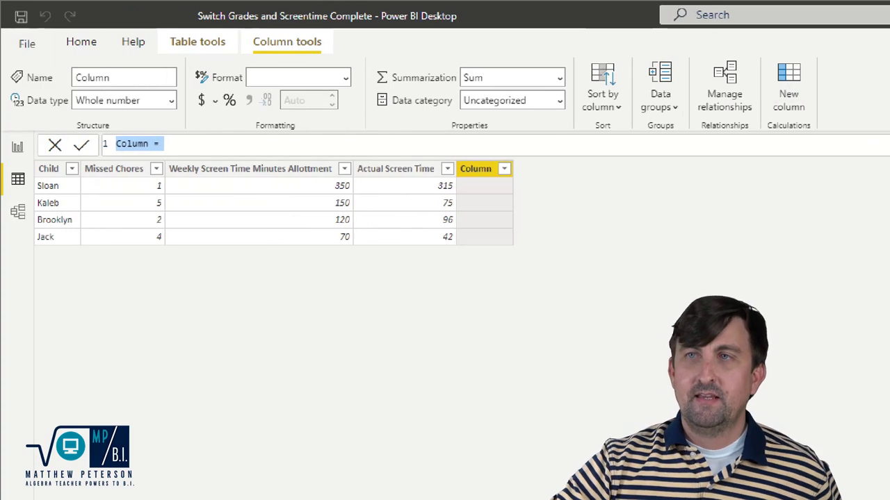
type("Switch Time ")
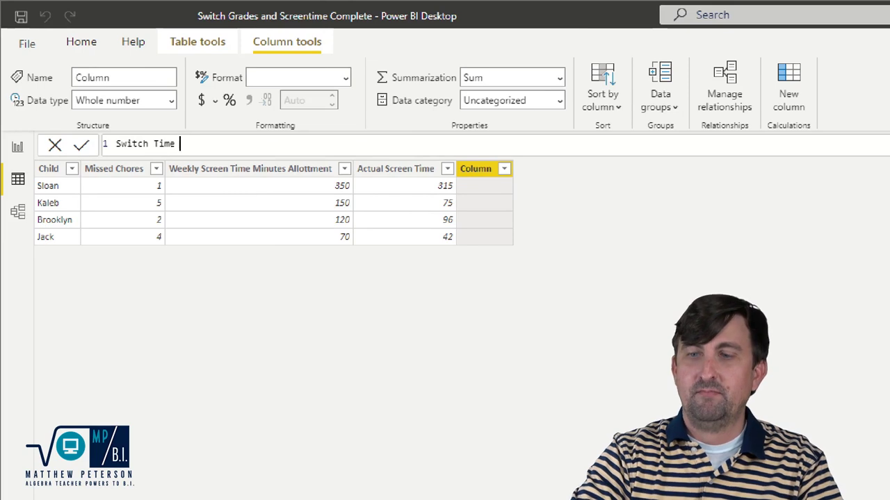
type("= SWITCH(")
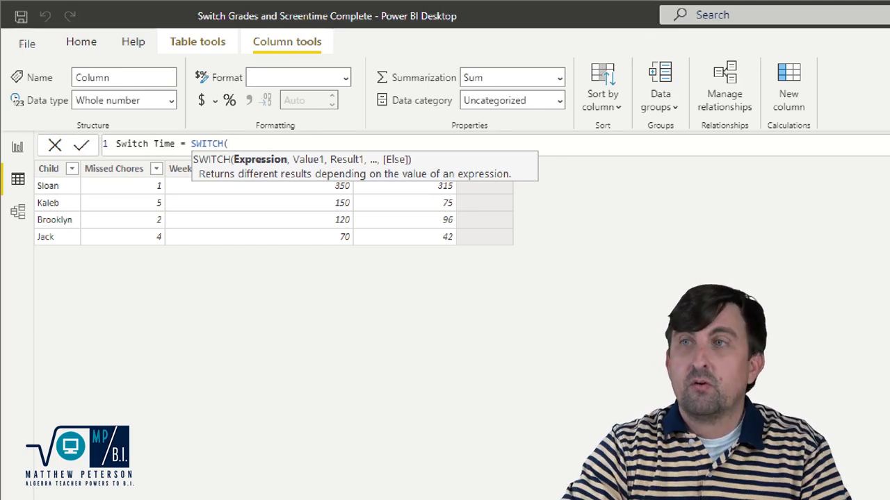
type("tru")
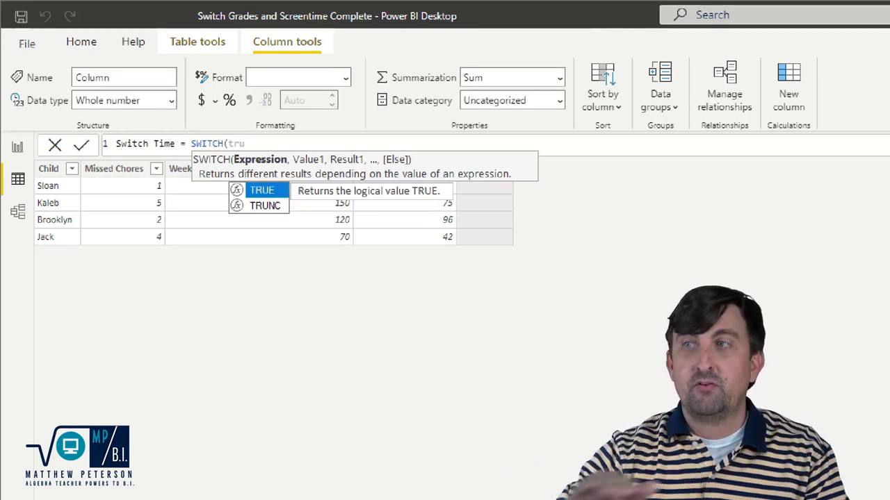
key("Tab")
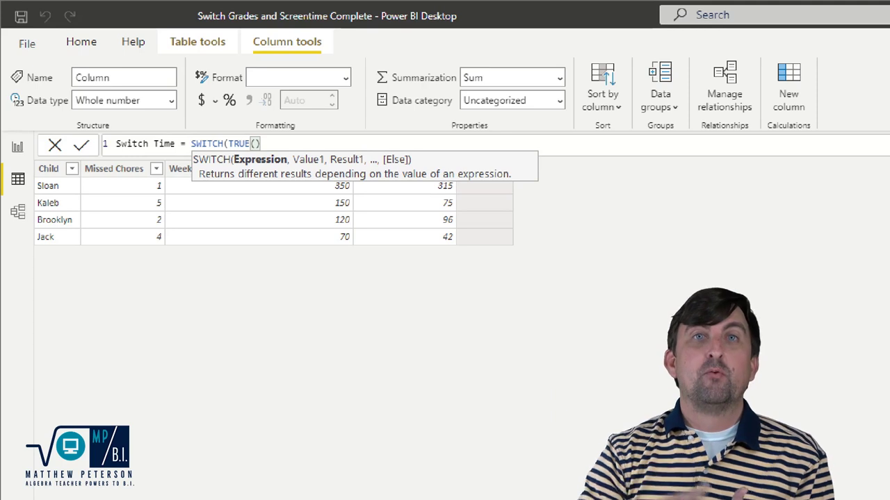
type(",")
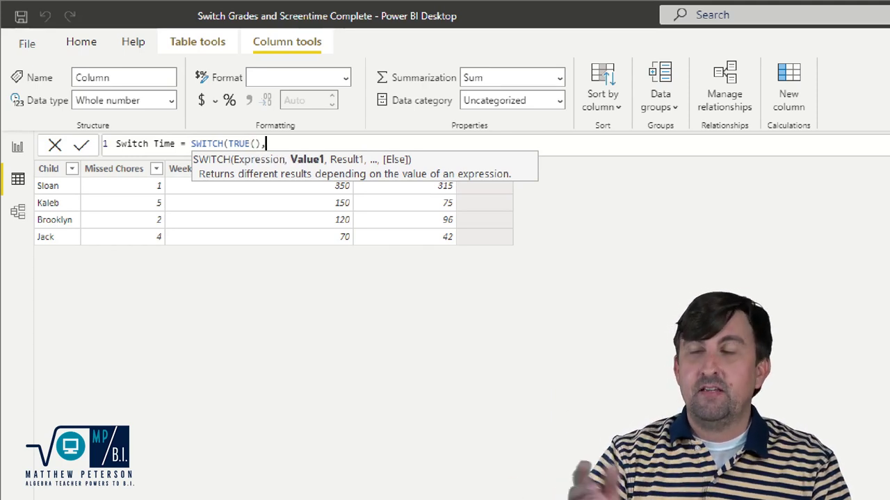
Add the first condition 'Children Screentime'[Missed Chores]<1, returning 'Children Screentime'[Weekly Screen Time Minutes Allottment].
type("mis")
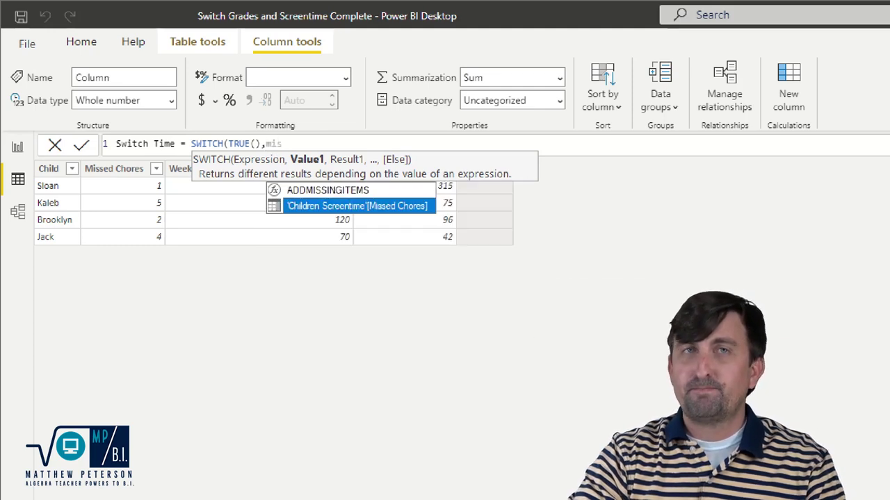
key("Tab")
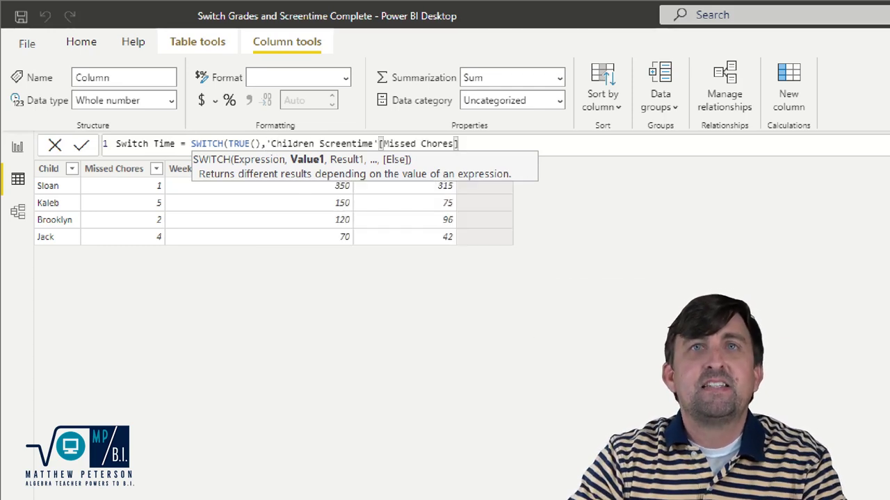
type("<1,a")
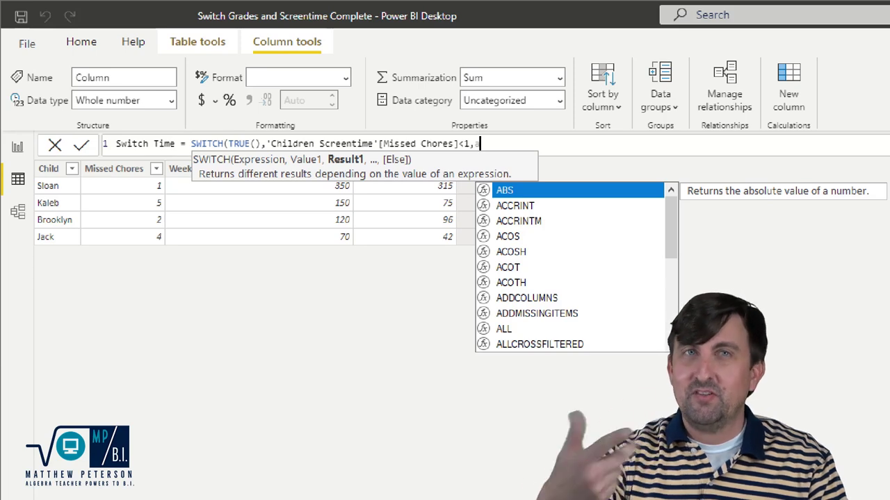
type(" ll")
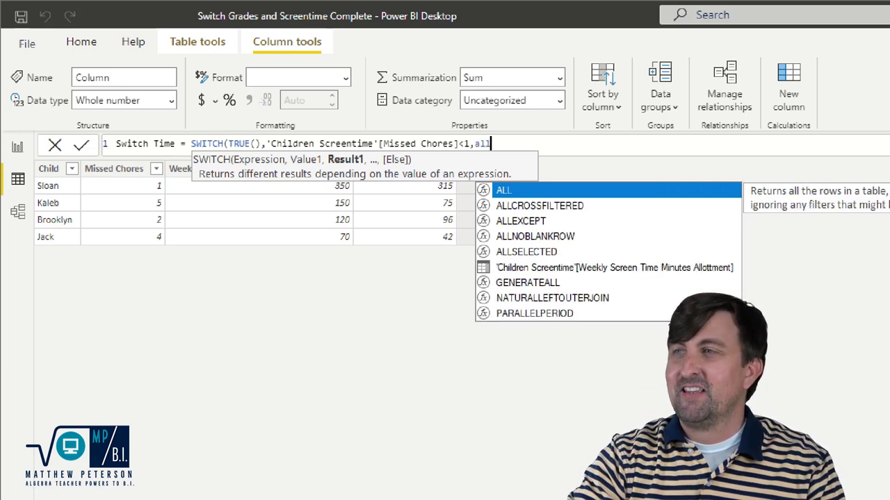
key("Down")
key("Down")
key("Down")
key("Down")
key("Down")
key("Tab")
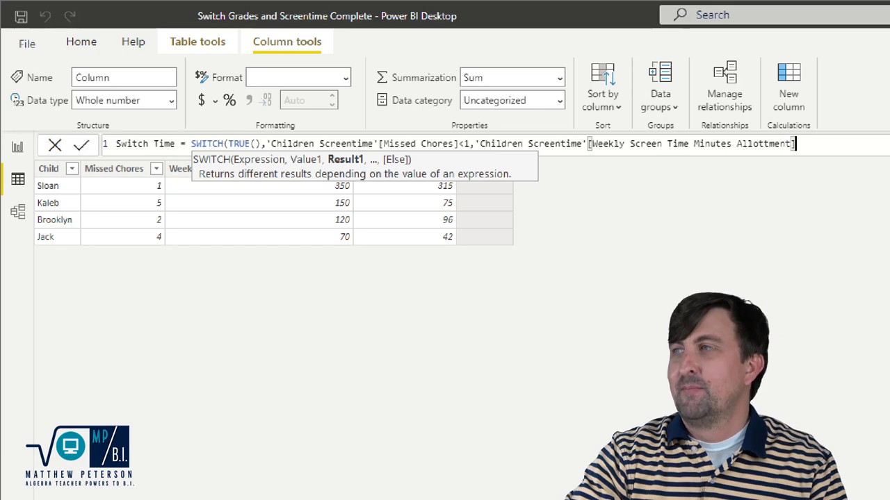
type(",")
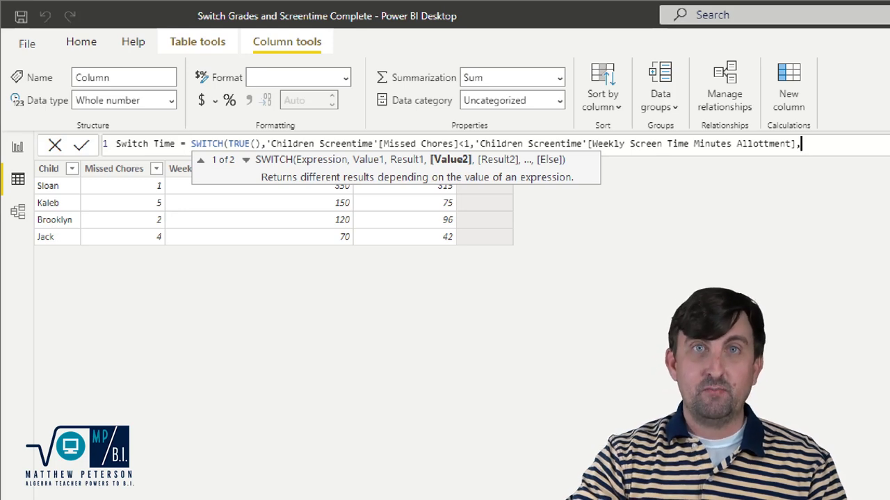
Add a second SWITCH condition on a new indented line, testing whether 'Children Screentime'[Missed Chores] is less than 2.
key("shift+Return")
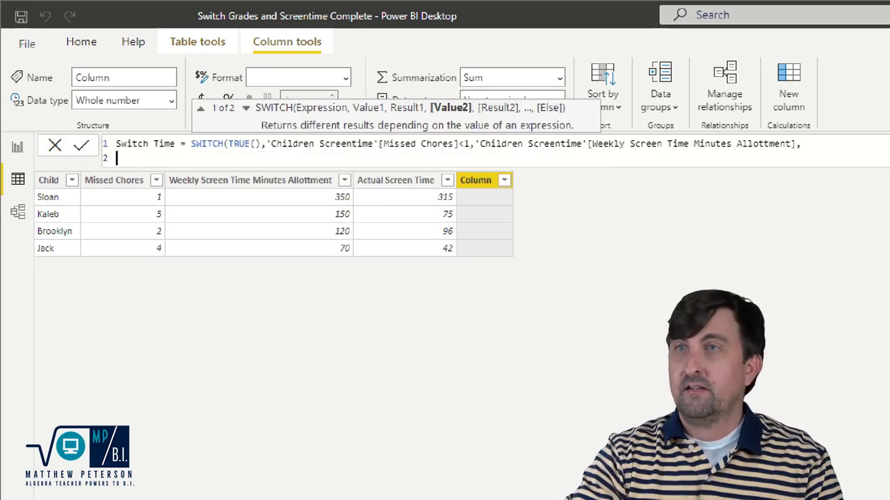
key("Tab")
key("Tab")
key("Tab")
key("Tab")
key("Tab")
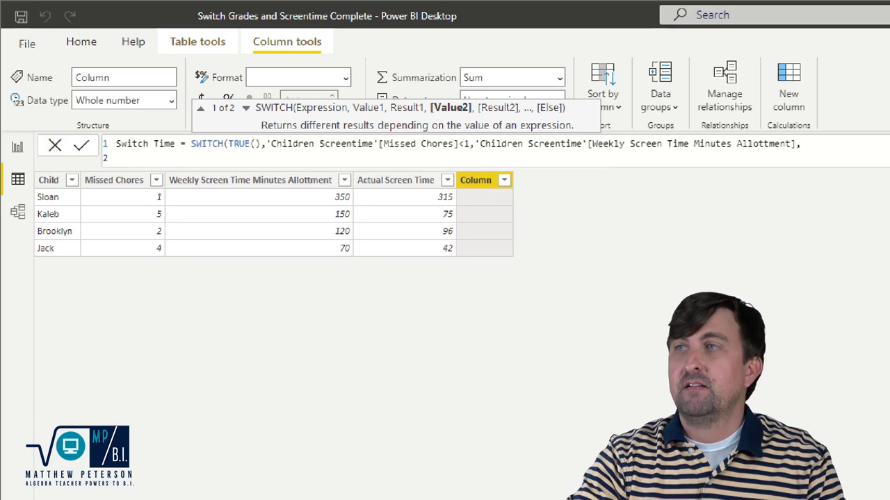
type("miss")
key("Tab")
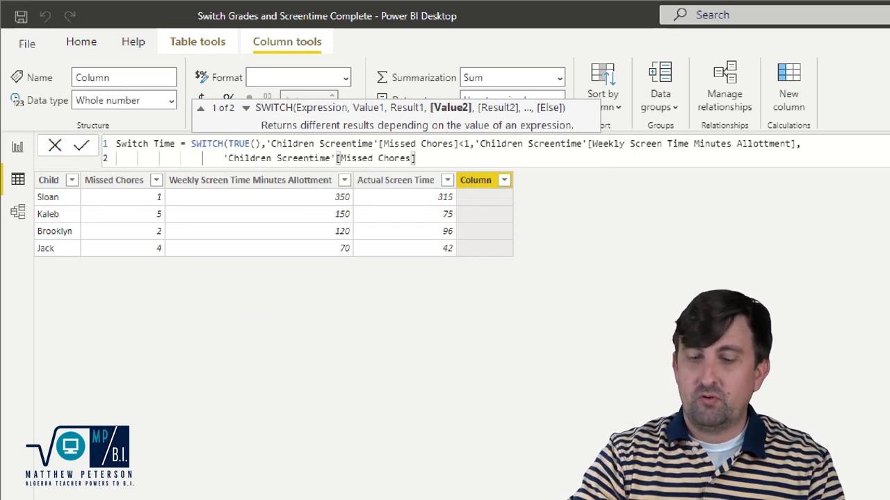
type("<2,")
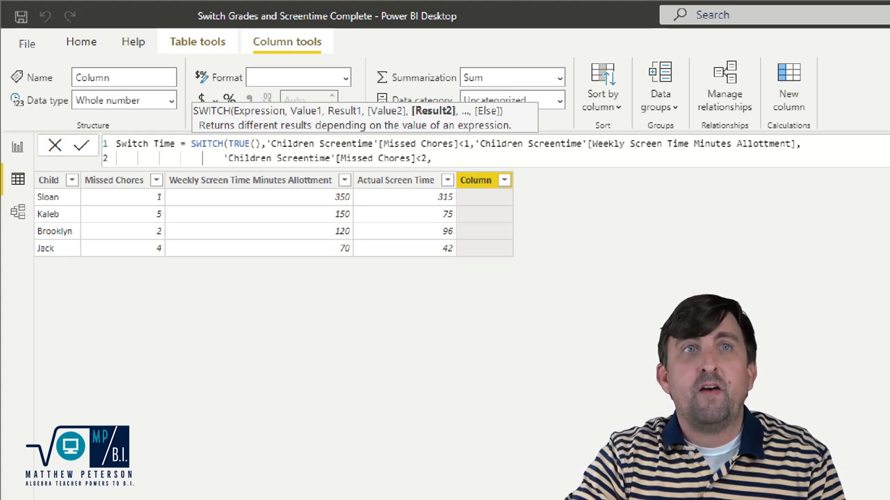
Return 'Children Screentime'[Weekly Screen Time Minutes Allottment]*.9 as the result for the second SWITCH condition.
type("all")
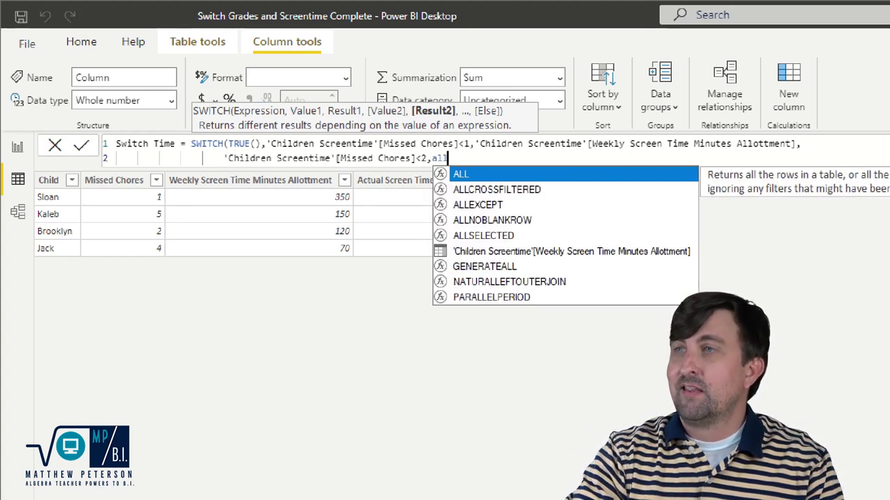
type("ot")
key("Tab")
type("*")
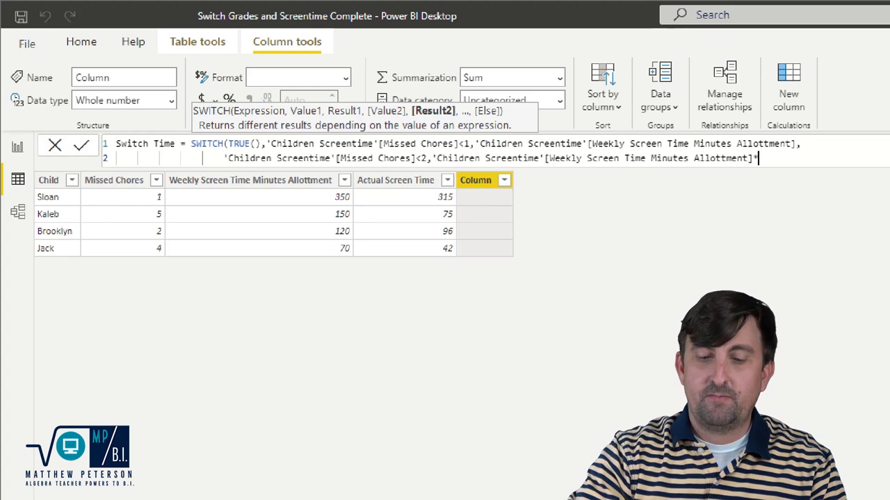
type(".9")
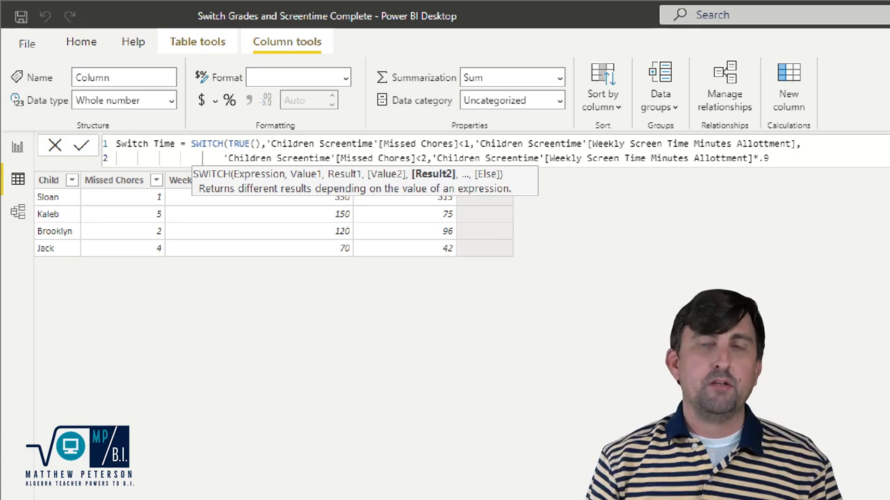
Add a third condition on a new line, 'Children Screentime'[Missed Chores]<3, returning 'Children Screentime'[Weekly Screen Time Minutes Allottment]*.8.
type(",")
key("shift+Return")
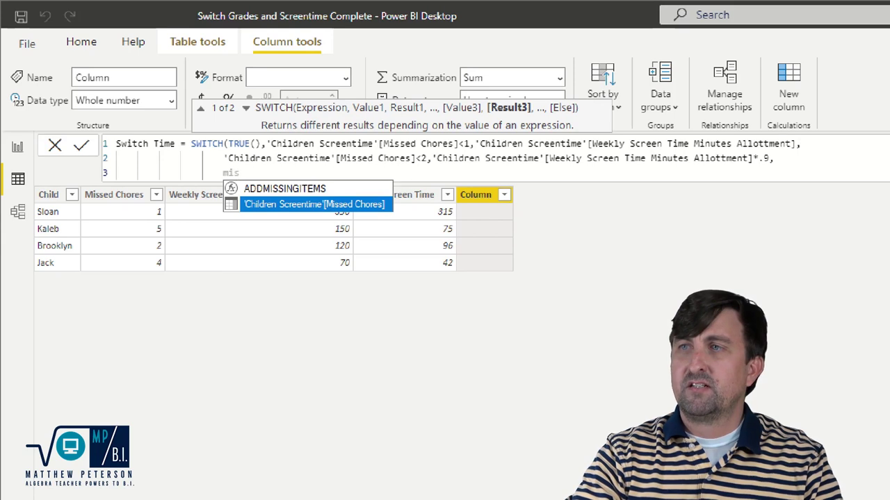
key("Tab")
type("<3")
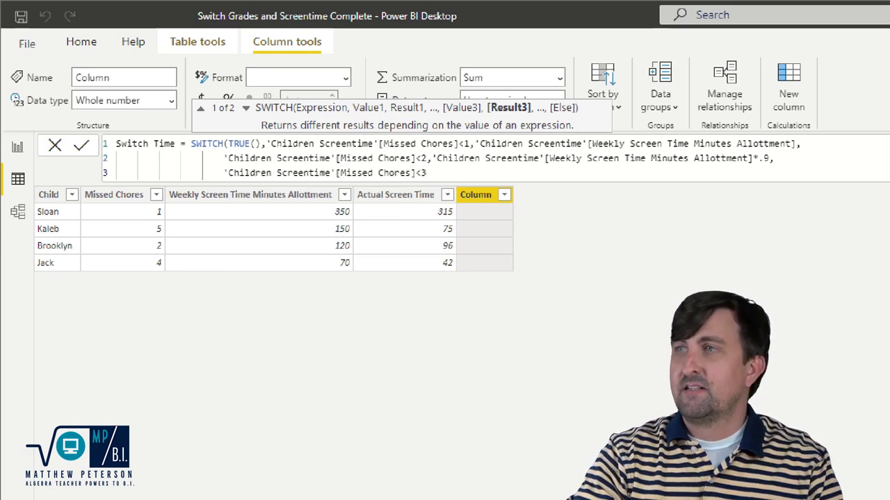
type(",wee")
key("Tab")
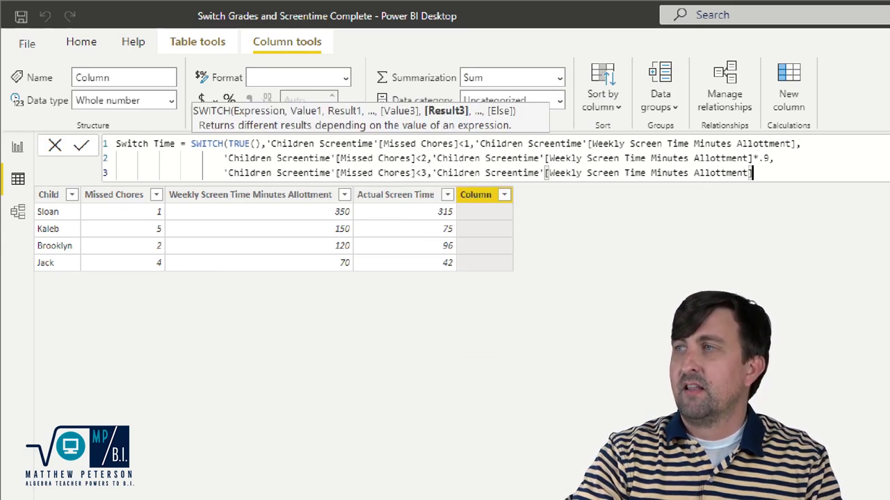
type("*.8")
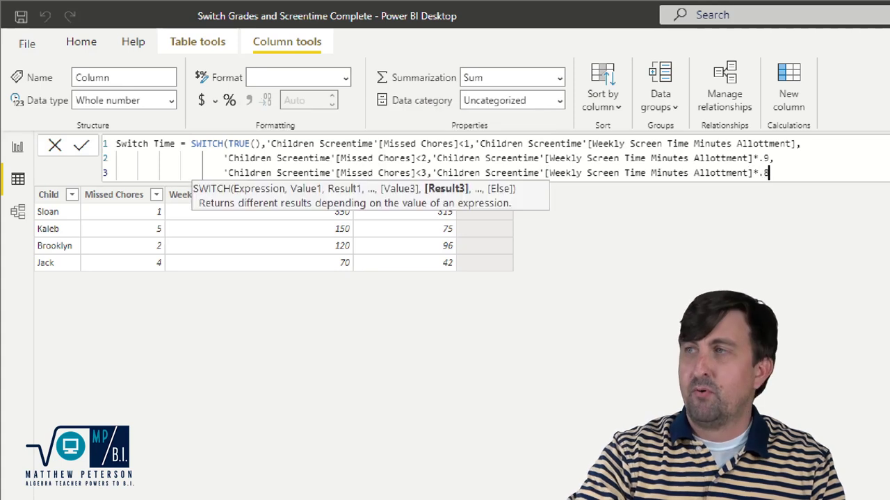
Add a fourth condition on a new line, 'Children Screentime'[Missed Chores]<4, returning 'Children Screentime'[Weekly Screen Time Minutes Allottment]*.7.
type(",")
key("shift+Return")
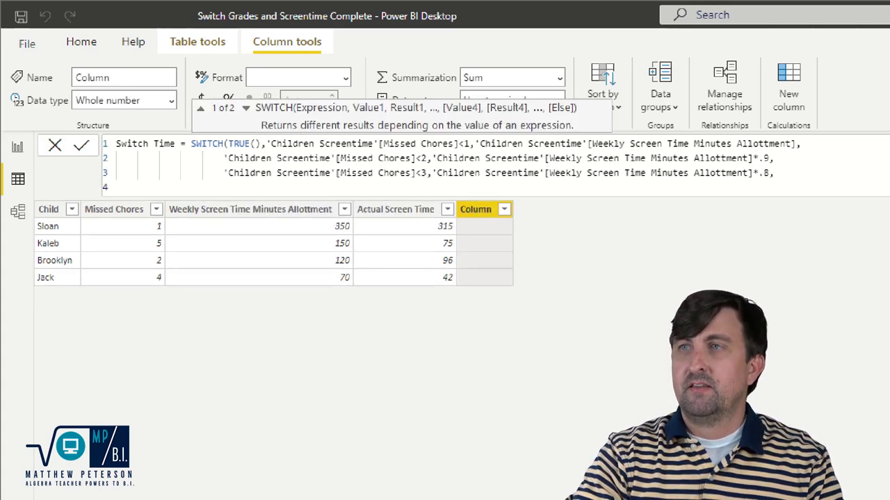
type("mis")
key("Tab")
type("<4")
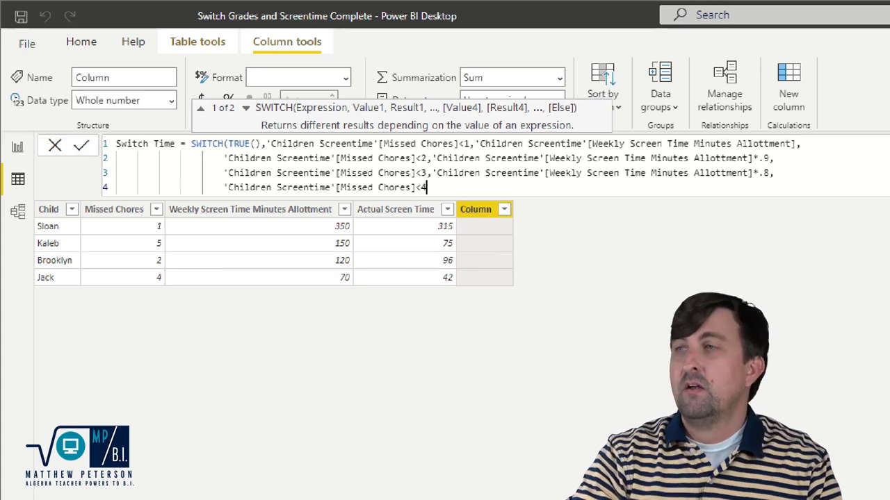
type(",allot")
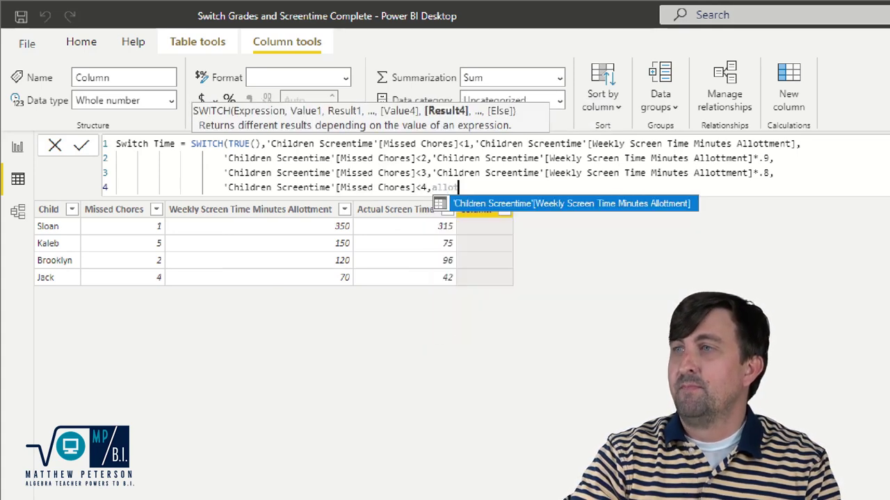
key("Tab")
type("*.7")
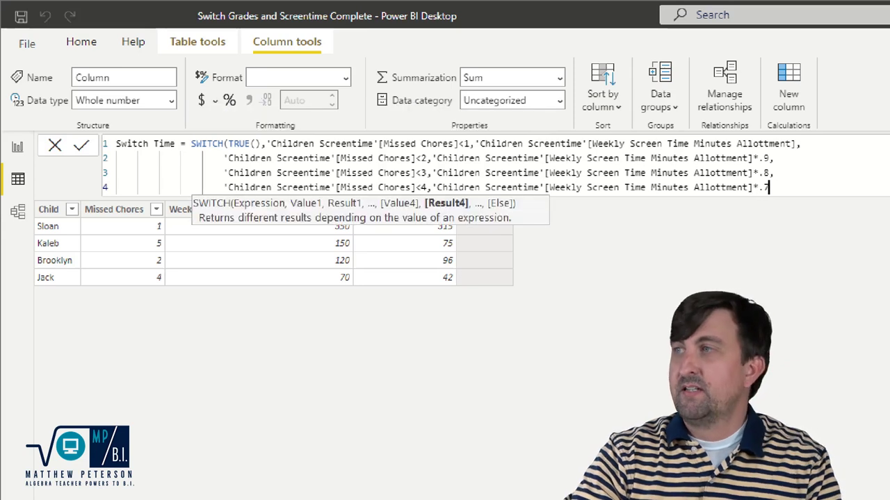
Add a fifth condition on a new line, 'Children Screentime'[Missed Chores]<5, returning 'Children Screentime'[Weekly Screen Time Minutes Allottment]*.6.
type(",")
key("shift+Return")
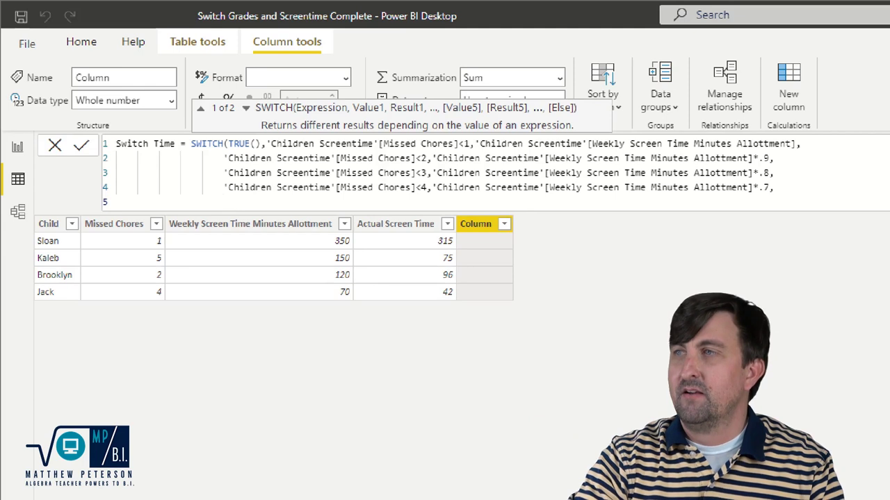
type("mis")
key("Tab")
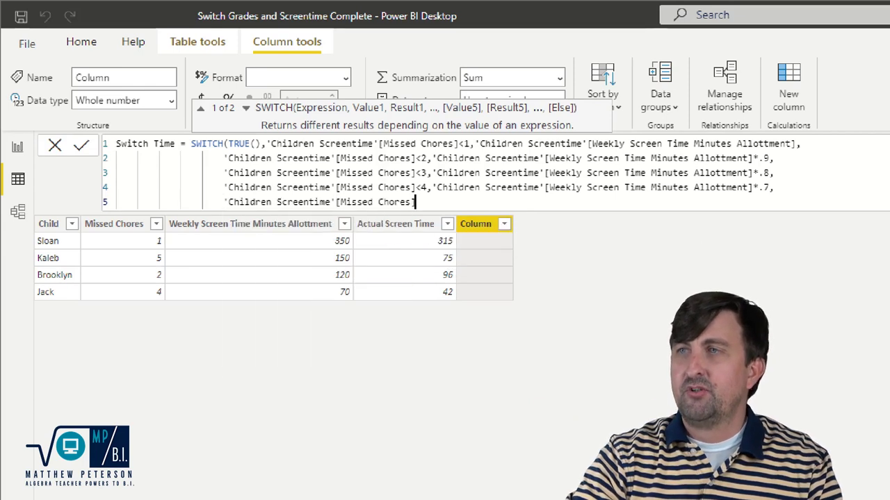
type("<5,")
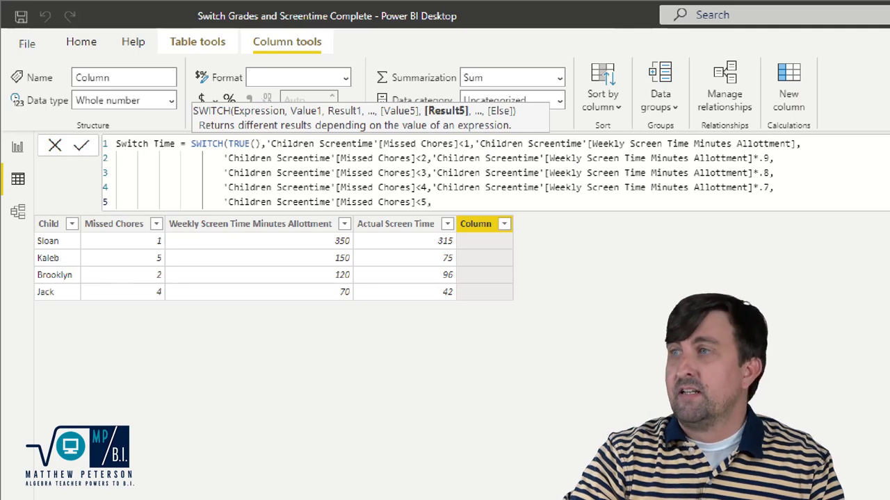
type("allot")
key("Tab")
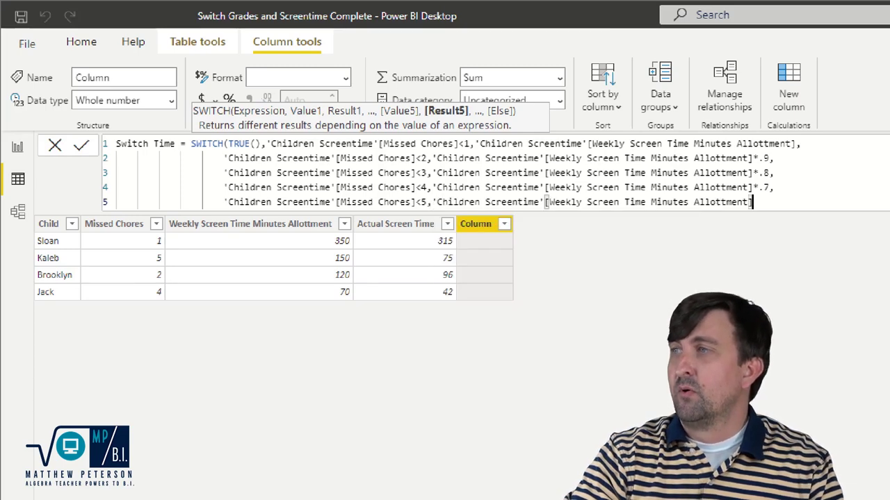
type("*.6")
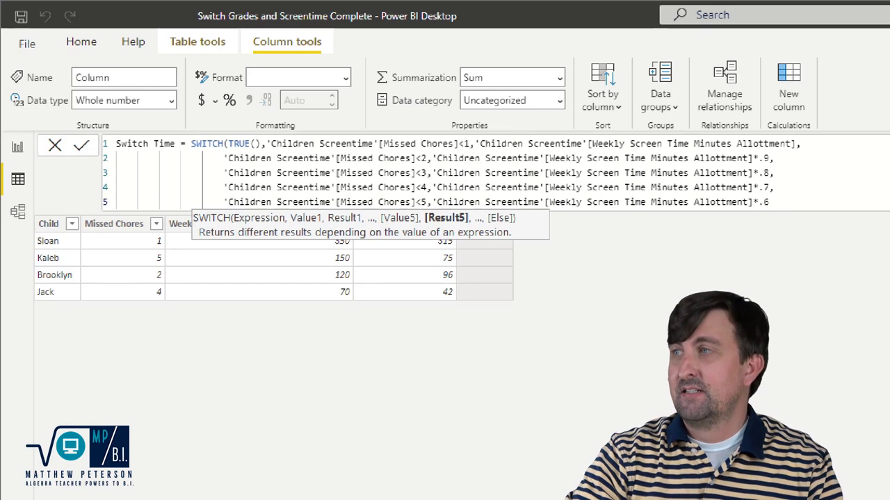
key("shift+Return")
type("mis")
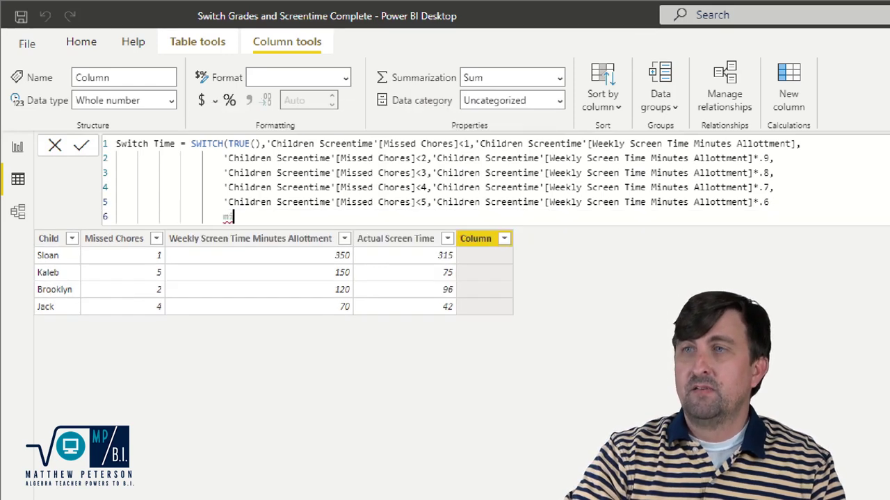
key("BackSpace")
key("BackSpace")
key("BackSpace")
key("BackSpace")
key("BackSpace")
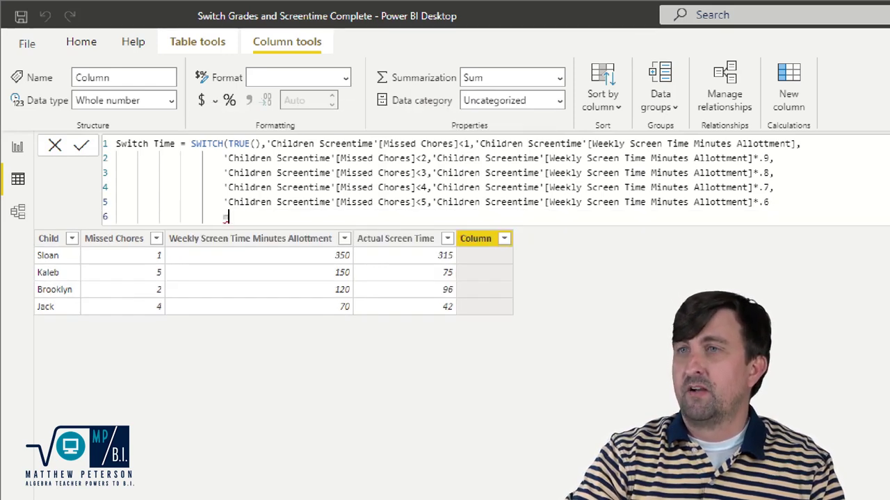
key("BackSpace")
key("BackSpace")
key("BackSpace")
key("BackSpace")
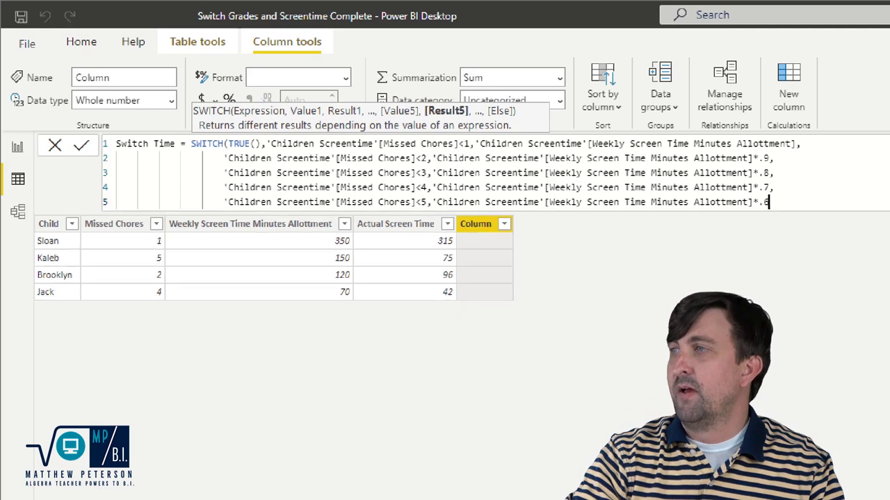
End the fifth condition's result with a comma and start a new line in the SWITCH formula.
type(",")
key("shift+Return")
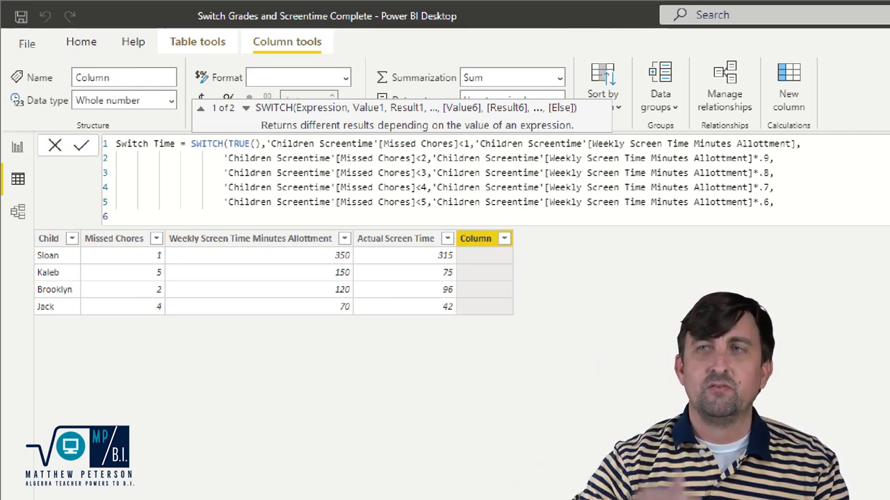
type("me'[Mi")
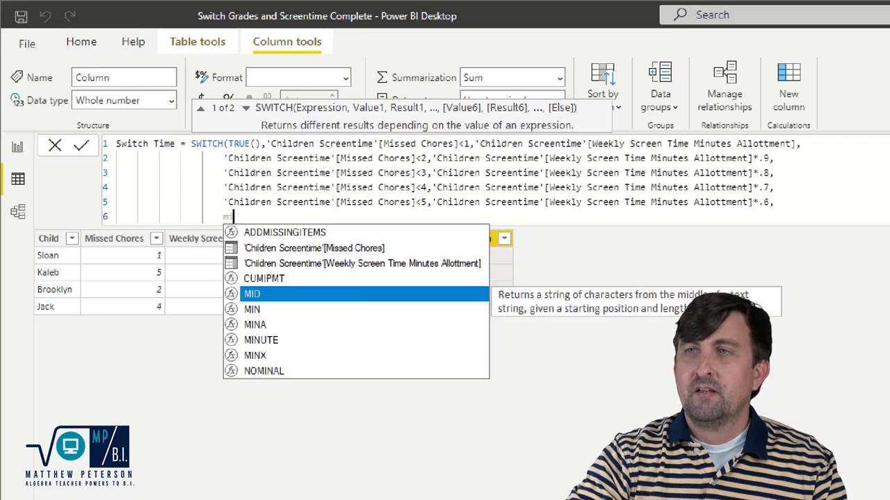
type("ss")
key("Tab")
type("<")
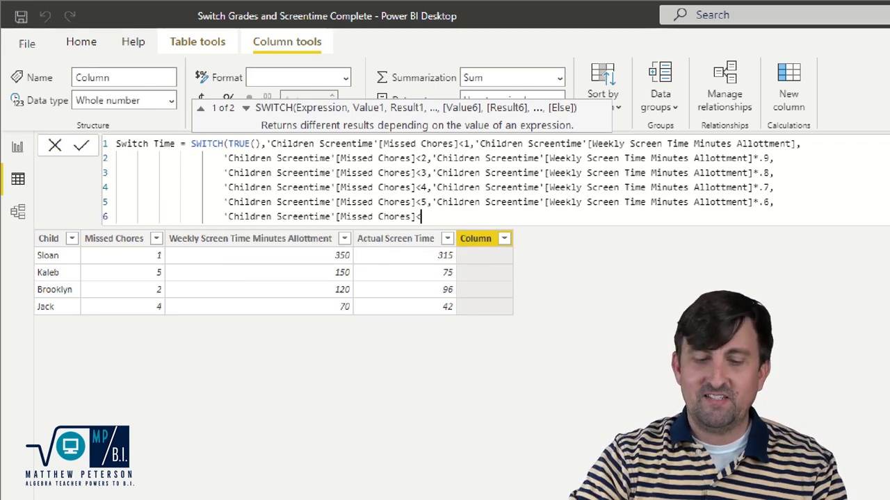
type("6")
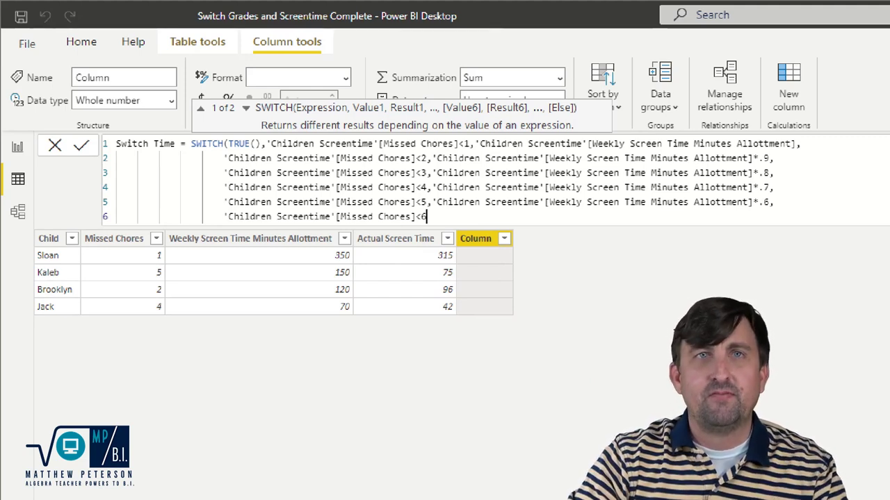
key("BackSpace")
key("BackSpace")
key("BackSpace")
key("BackSpace")
key("BackSpace")
key("BackSpace")
key("BackSpace")
key("BackSpace")
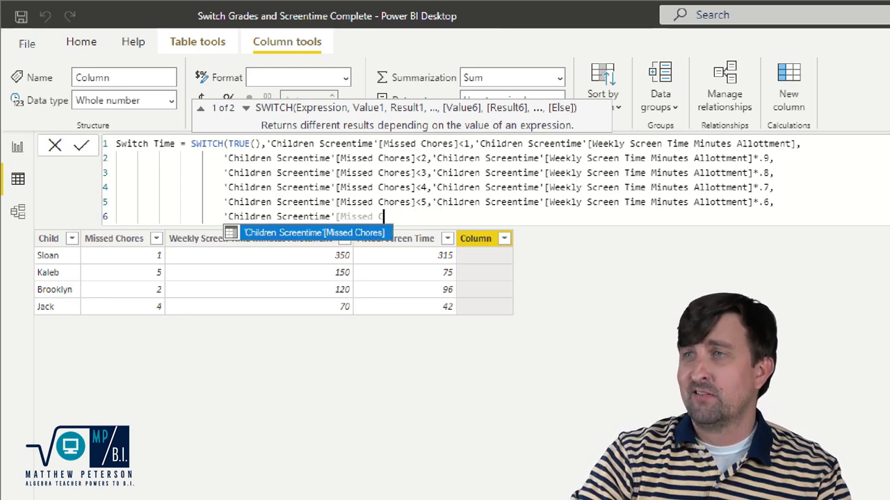
key("BackSpace")
key("BackSpace")
key("BackSpace")
key("BackSpace")
key("BackSpace")
key("BackSpace")
key("BackSpace")
key("BackSpace")
key("BackSpace")
key("BackSpace")
key("BackSpace")
key("BackSpace")
key("BackSpace")
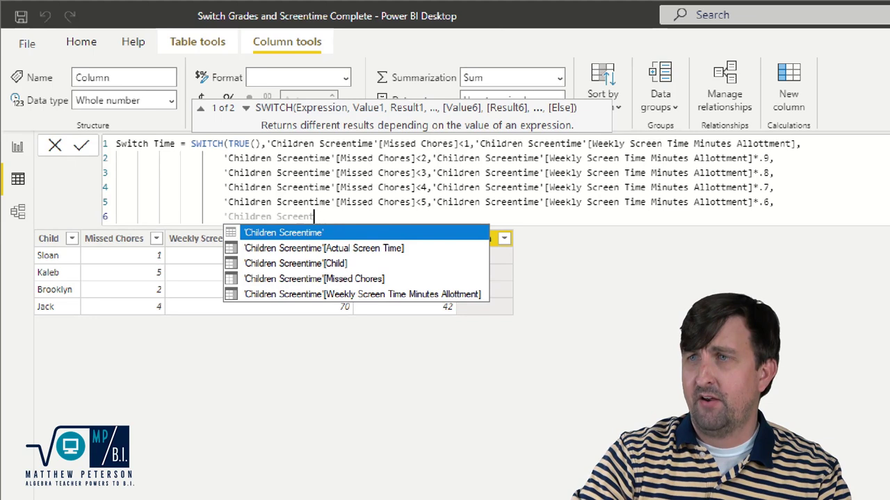
key("BackSpace")
key("BackSpace")
key("BackSpace")
key("BackSpace")
key("BackSpace")
key("BackSpace")
key("BackSpace")
key("BackSpace")
key("BackSpace")
key("BackSpace")
key("BackSpace")
key("BackSpace")
key("BackSpace")
key("BackSpace")
key("BackSpace")
key("BackSpace")
key("BackSpace")
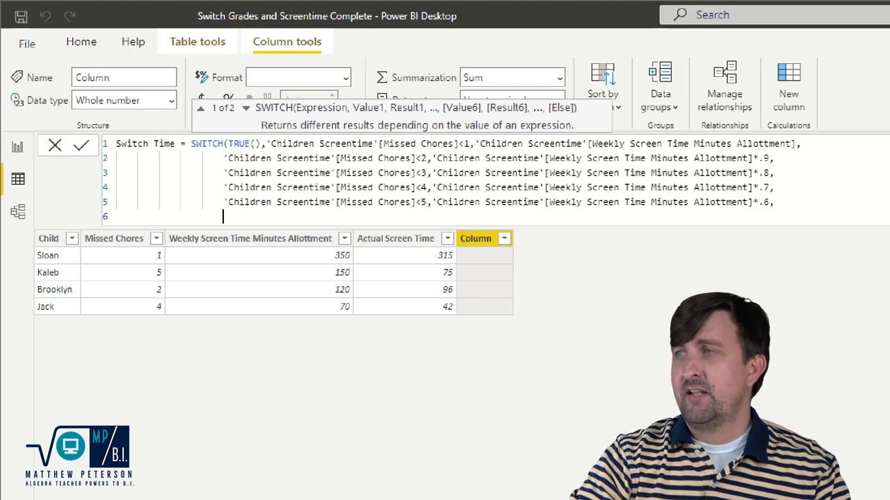
Set the SWITCH fallback result to 'Children Screentime'[Weekly Screen Time Minutes Allottment]*.5, close the function, and apply the Switch Time formula.
type("allot")
key("Tab")
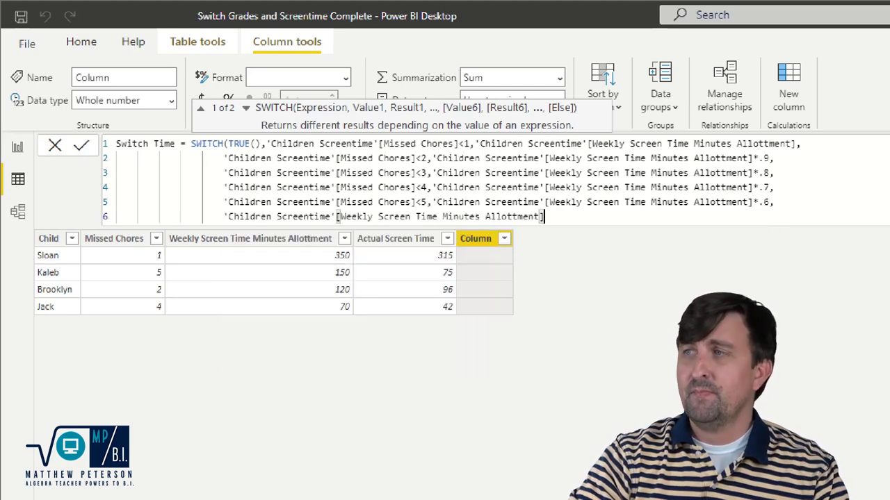
type("*")
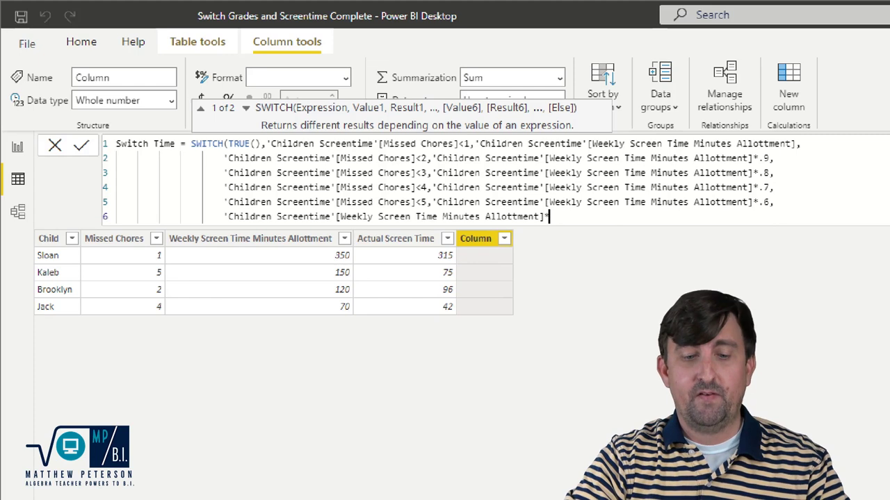
type(".5)")
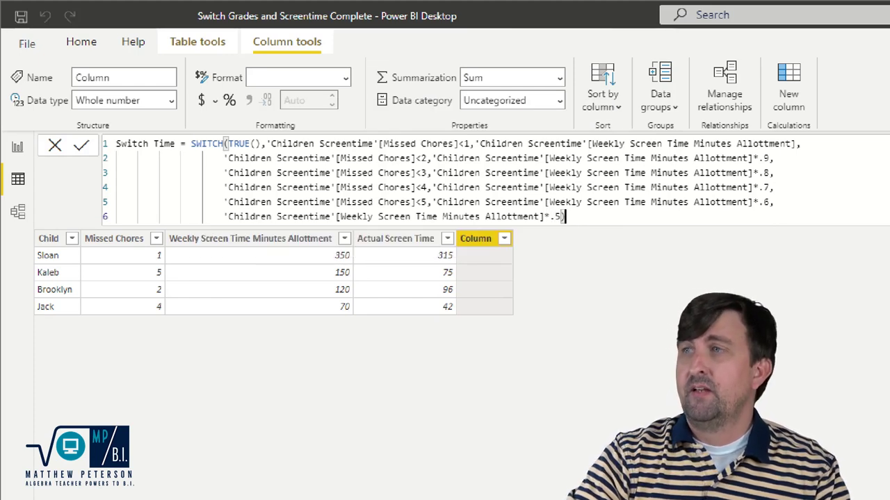
key("Return")
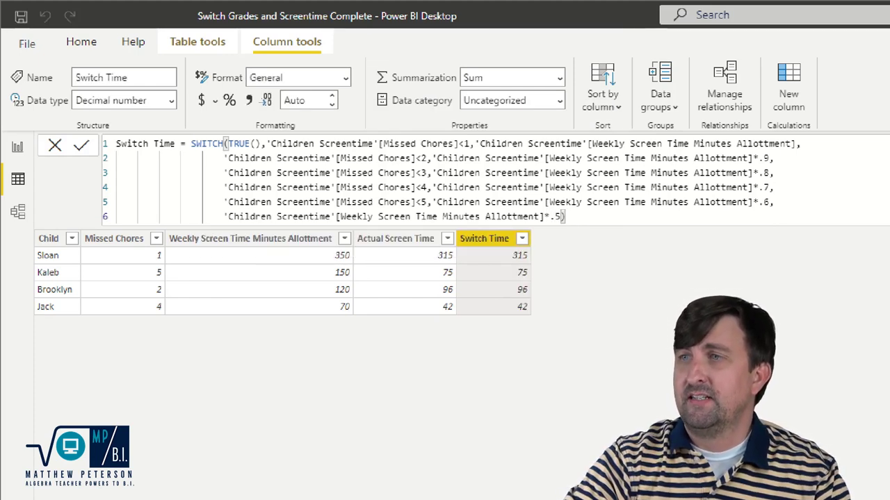